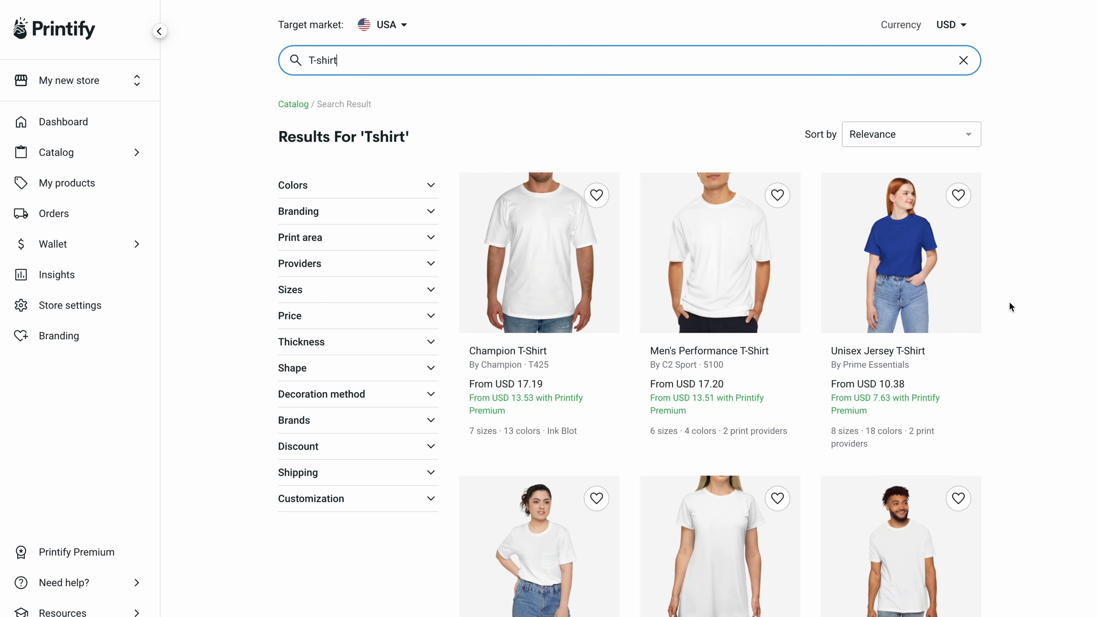
# - Open the Gildan 64000 Unisex Softstyle T-Shirt from the T-shirt results and start designing it
pyautogui.scroll(-2, 1009, 302)
pyautogui.scroll(-10, 1010, 303)
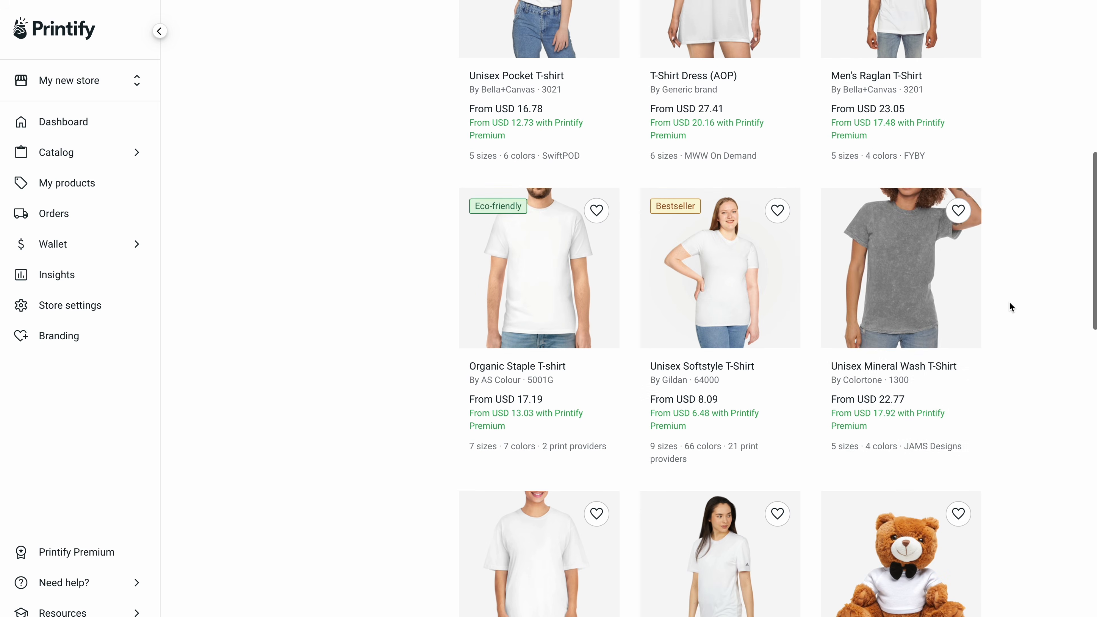
pyautogui.click(745, 286)
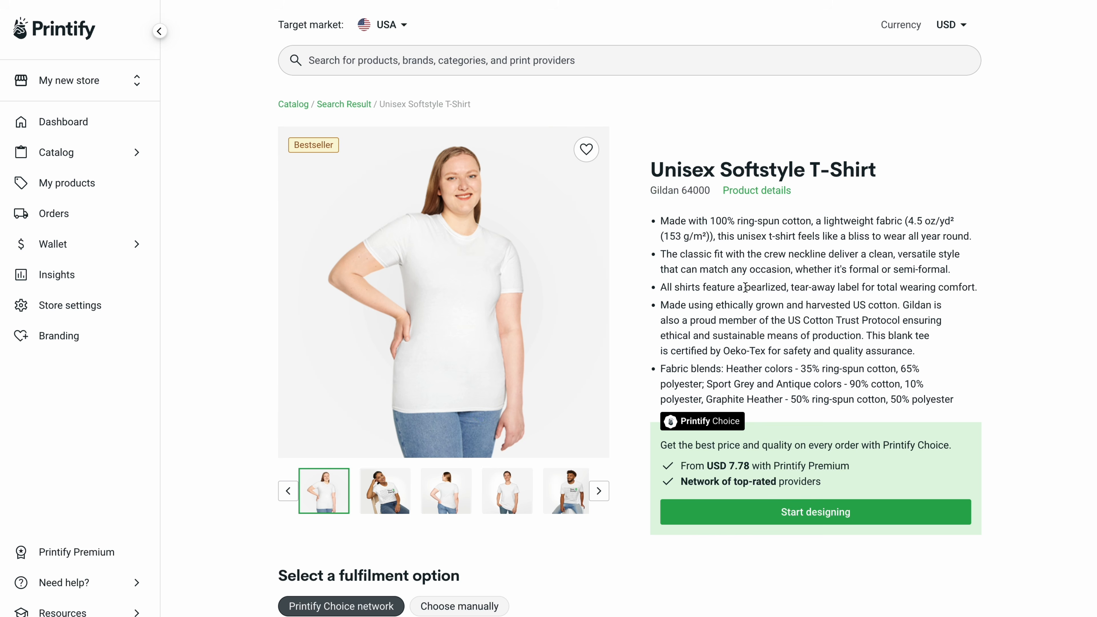
pyautogui.click(779, 506)
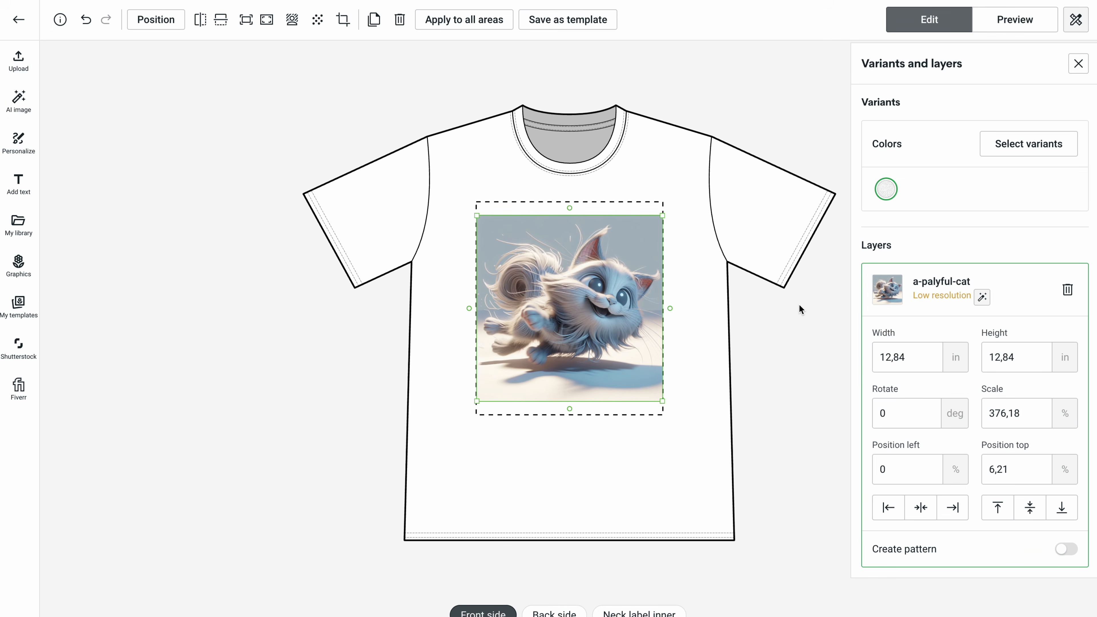
# - Save the T-shirt with the playful cat image on its front and continue to publishing
pyautogui.scroll(-2, 901, 539)
pyautogui.click(922, 601)
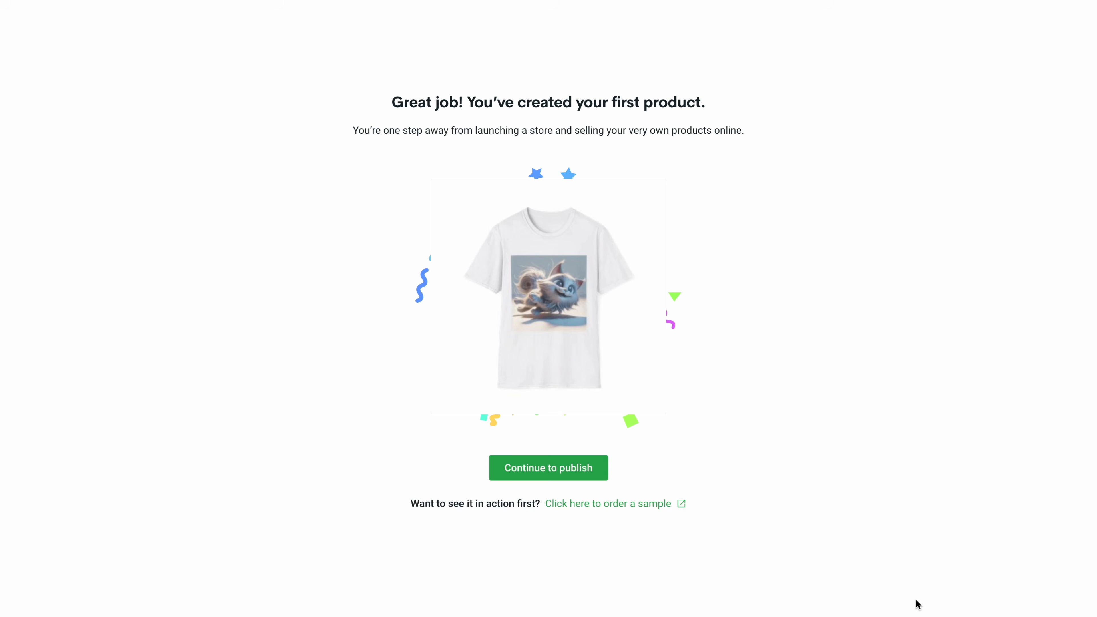
pyautogui.click(600, 476)
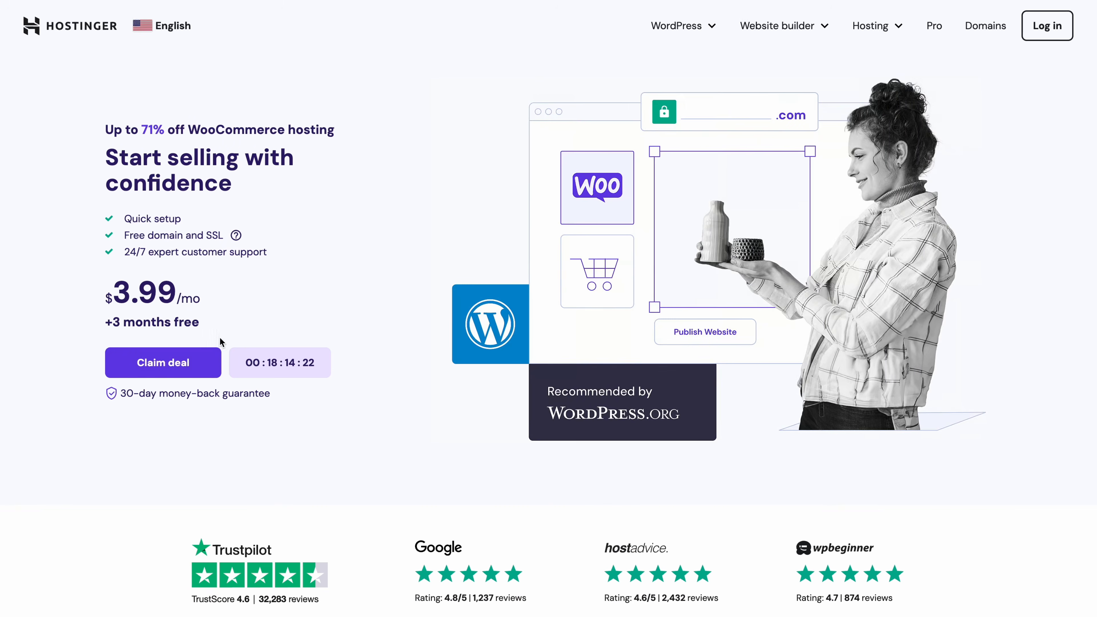
# - Choose the Cloud Startup plan on Hostinger's WooCommerce hosting page
pyautogui.scroll(-15, 183, 362)
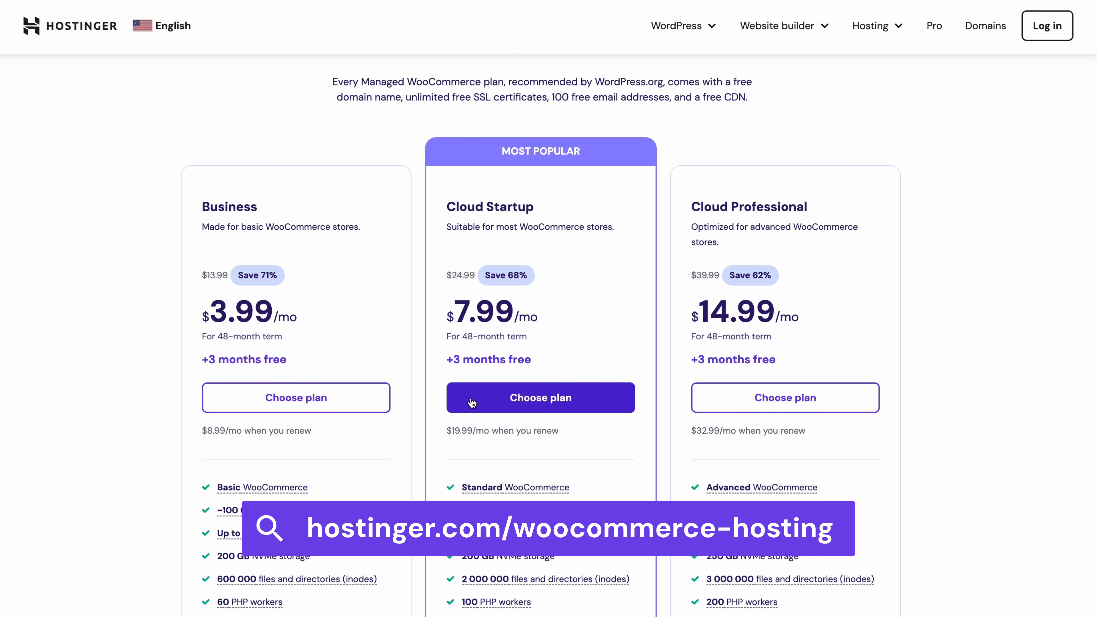
pyautogui.click(472, 403)
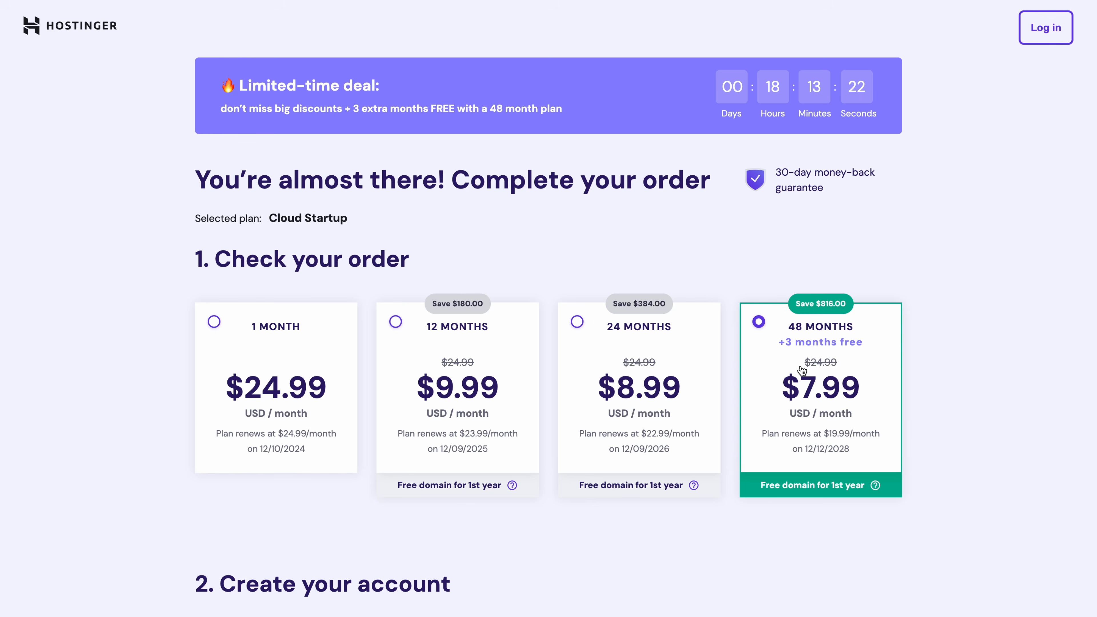
# - Apply the coupon code WOO10 to the 48-month Cloud Startup order
pyautogui.scroll(-13, 675, 482)
pyautogui.scroll(-8, 676, 483)
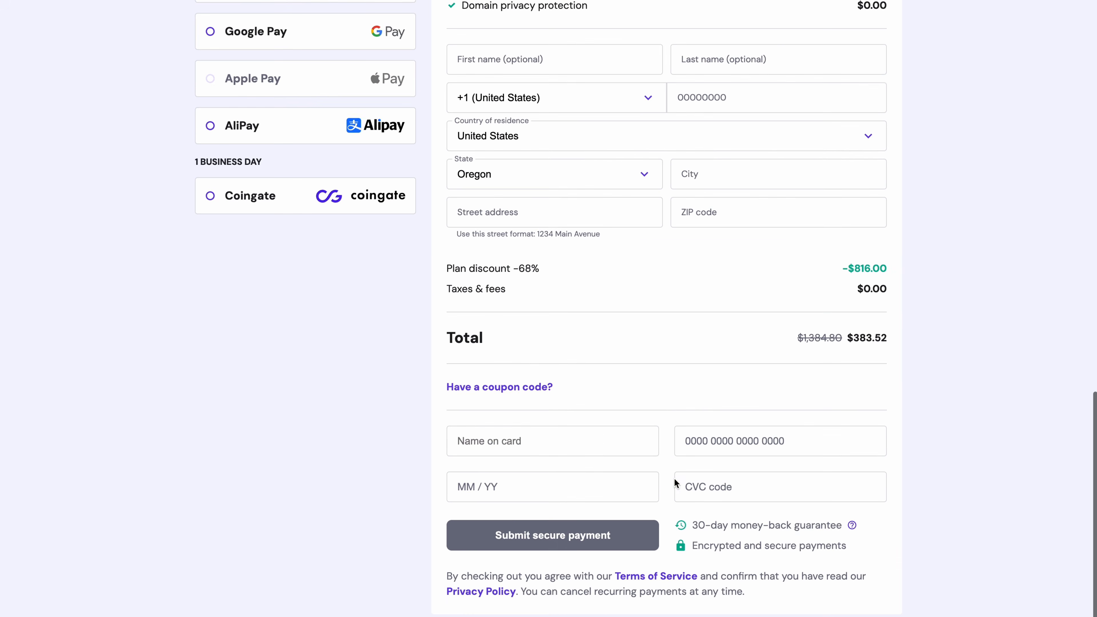
pyautogui.click(543, 389)
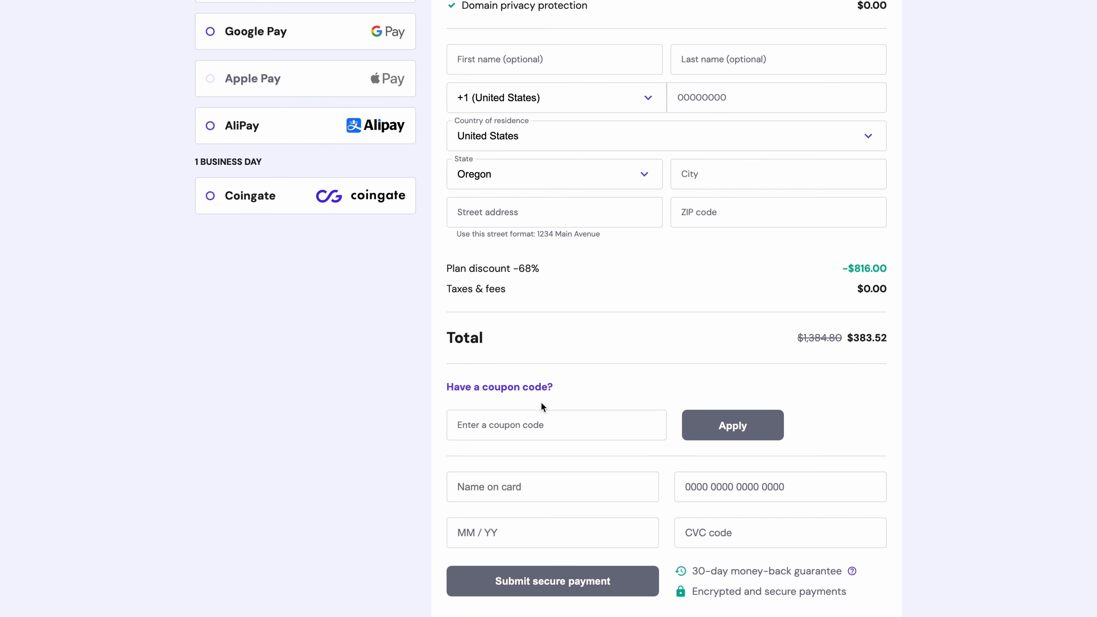
pyautogui.click(534, 425)
pyautogui.write('WOO10')
pyautogui.click(759, 439)
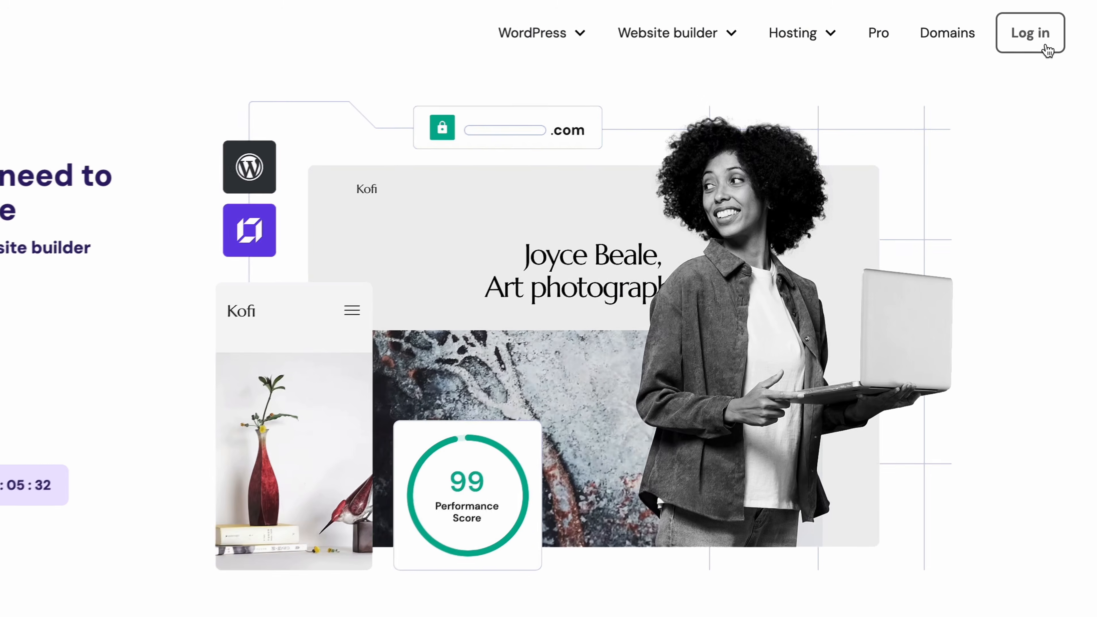
# - Log in to Hostinger and start adding a website under the Cloud Startup plan
pyautogui.click(1047, 45)
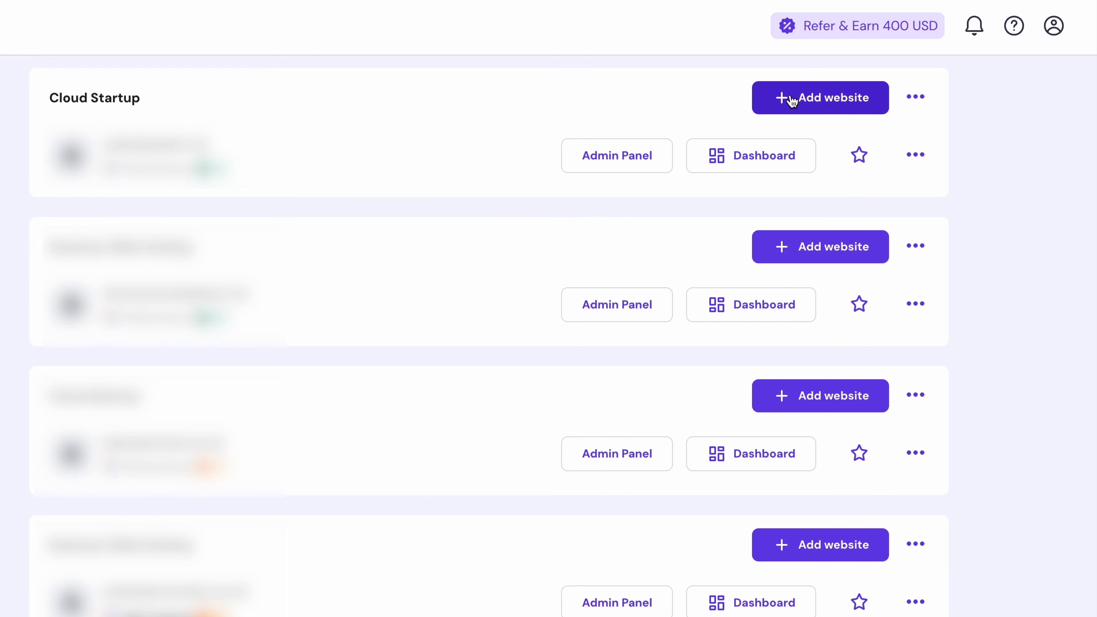
pyautogui.click(861, 79)
pyautogui.click(784, 147)
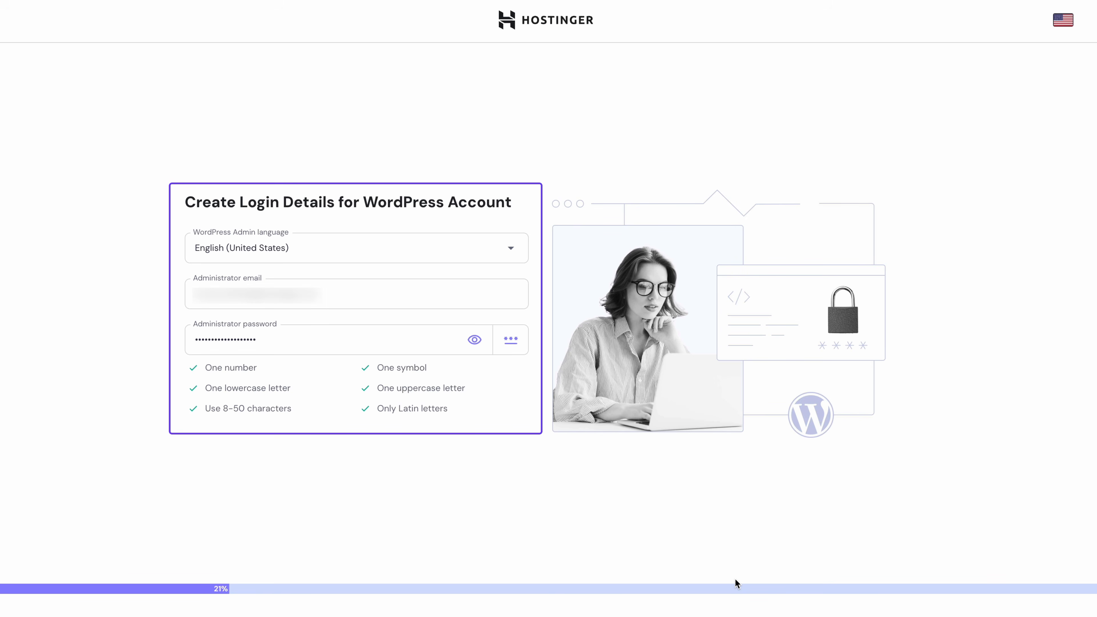
# - Accept the WordPress administrator login details and set the website type to Online store
pyautogui.scroll(-2, 790, 601)
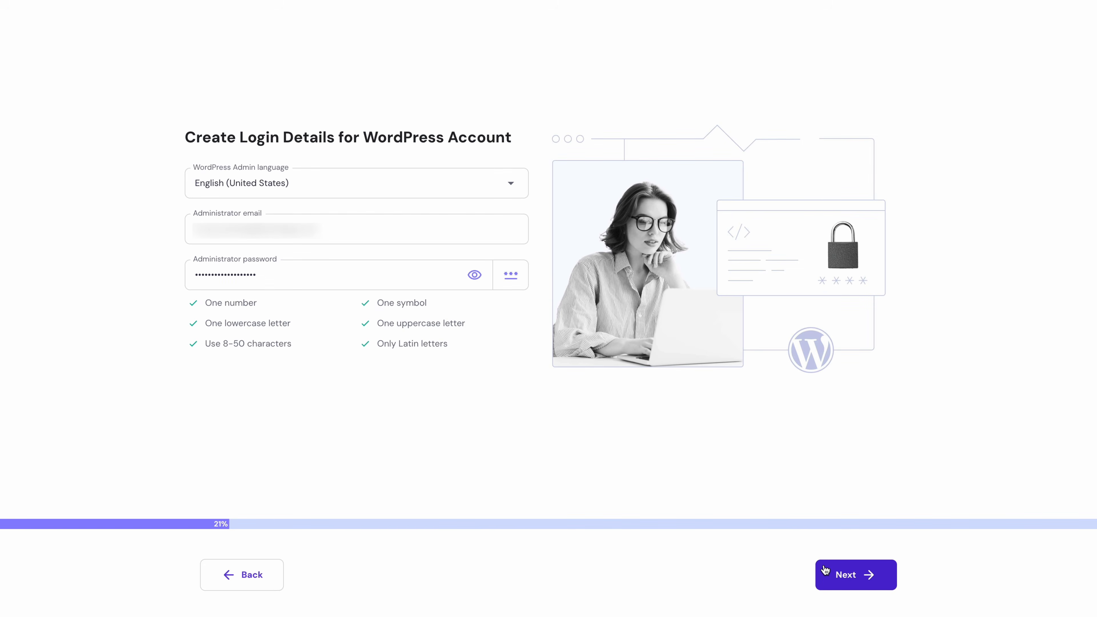
pyautogui.click(825, 570)
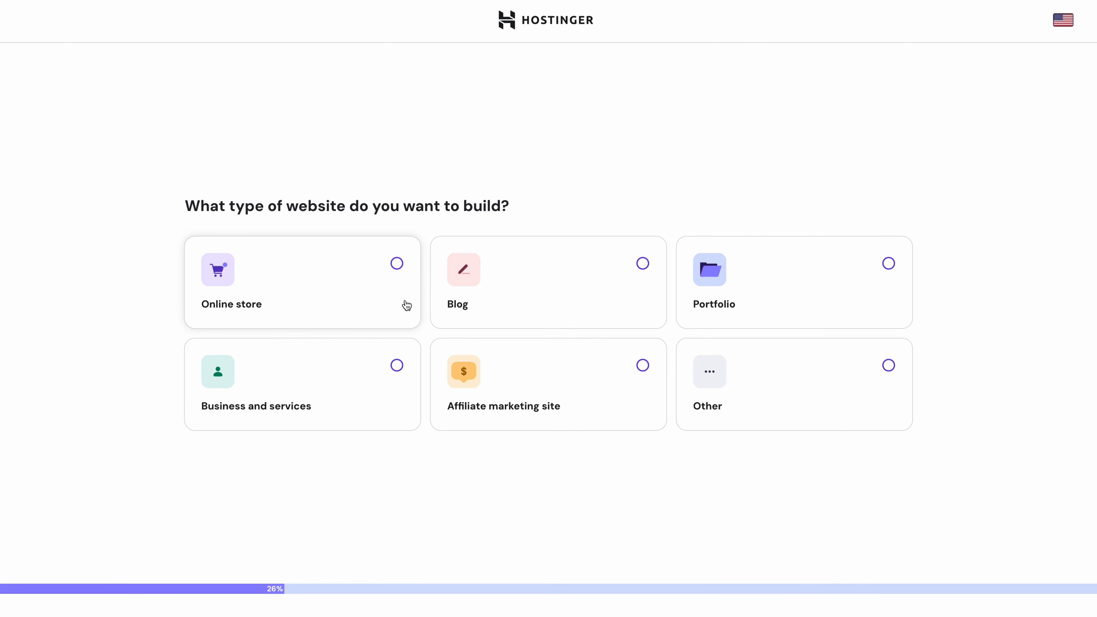
pyautogui.click(406, 305)
pyautogui.scroll(-2, 723, 534)
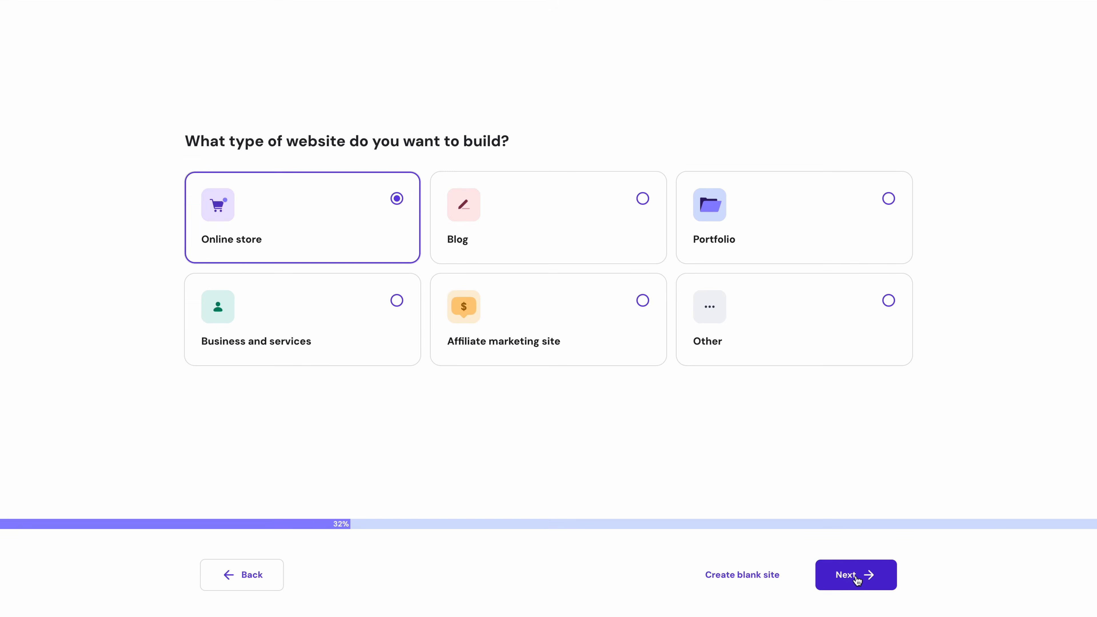
pyautogui.click(857, 578)
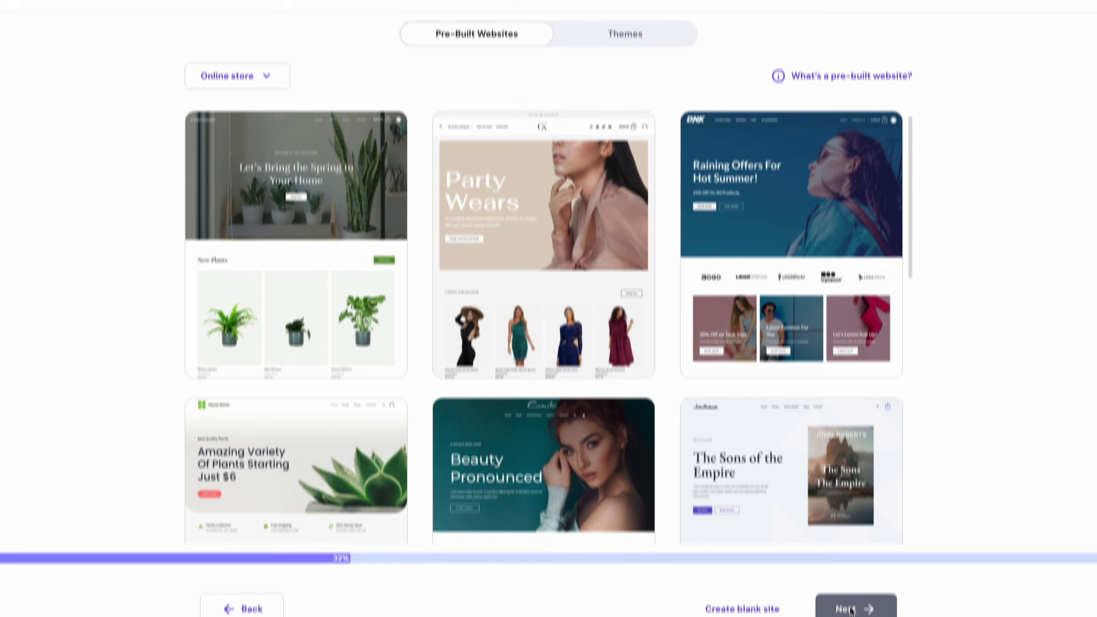
# - Compare the pre-built websites and themes for online stores and select the "Party Wears" pre-built website
pyautogui.scroll(-10, 905, 444)
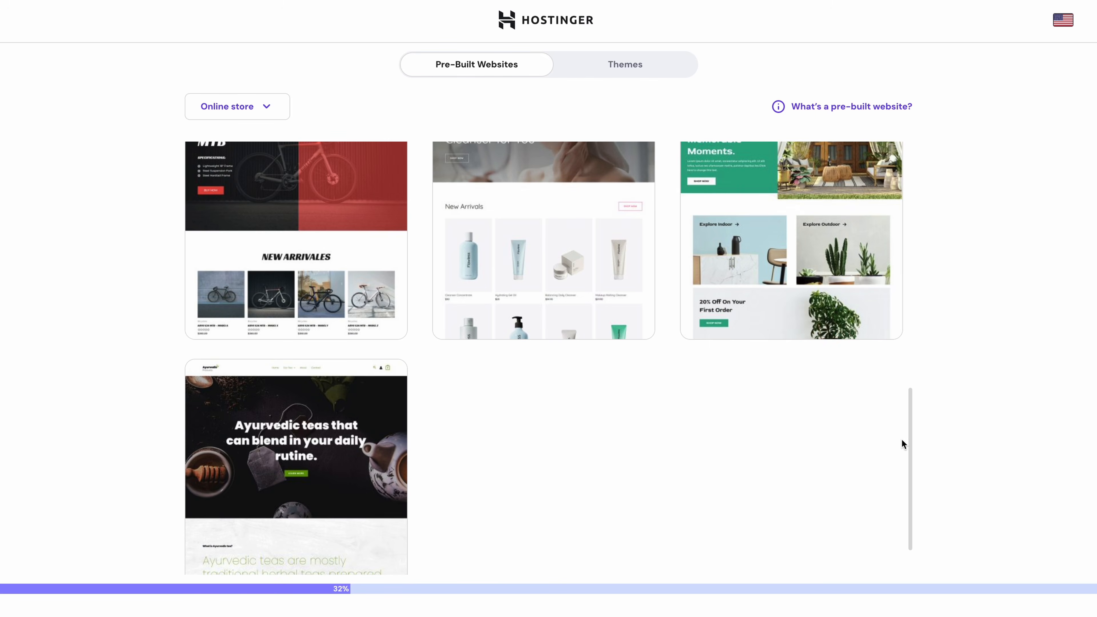
pyautogui.click(657, 73)
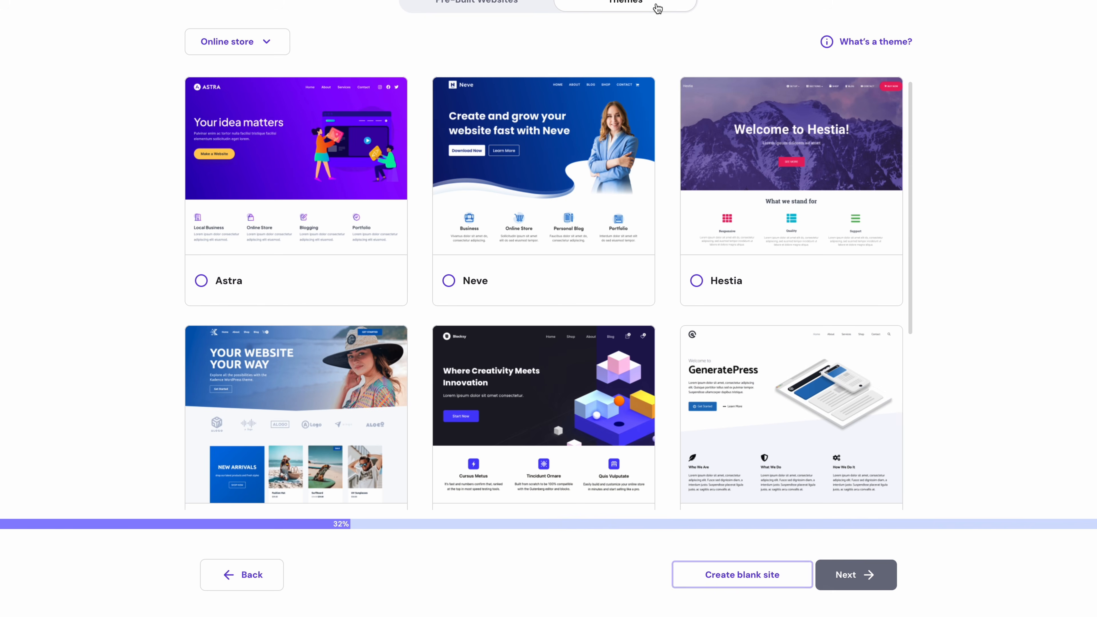
pyautogui.click(518, 4)
pyautogui.moveTo(546, 203)
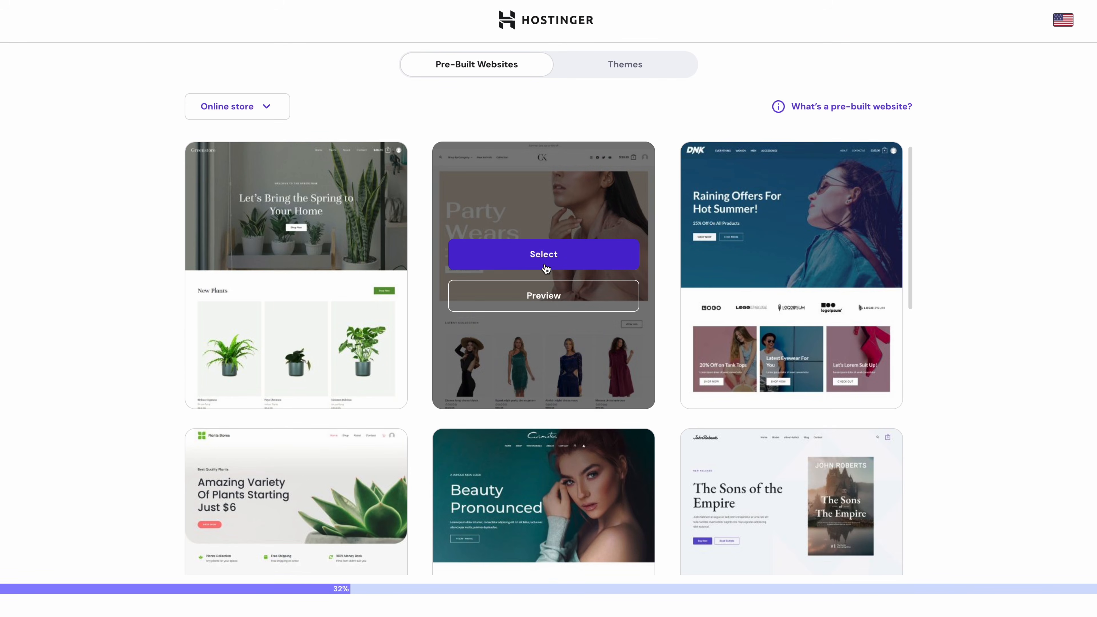
pyautogui.click(543, 255)
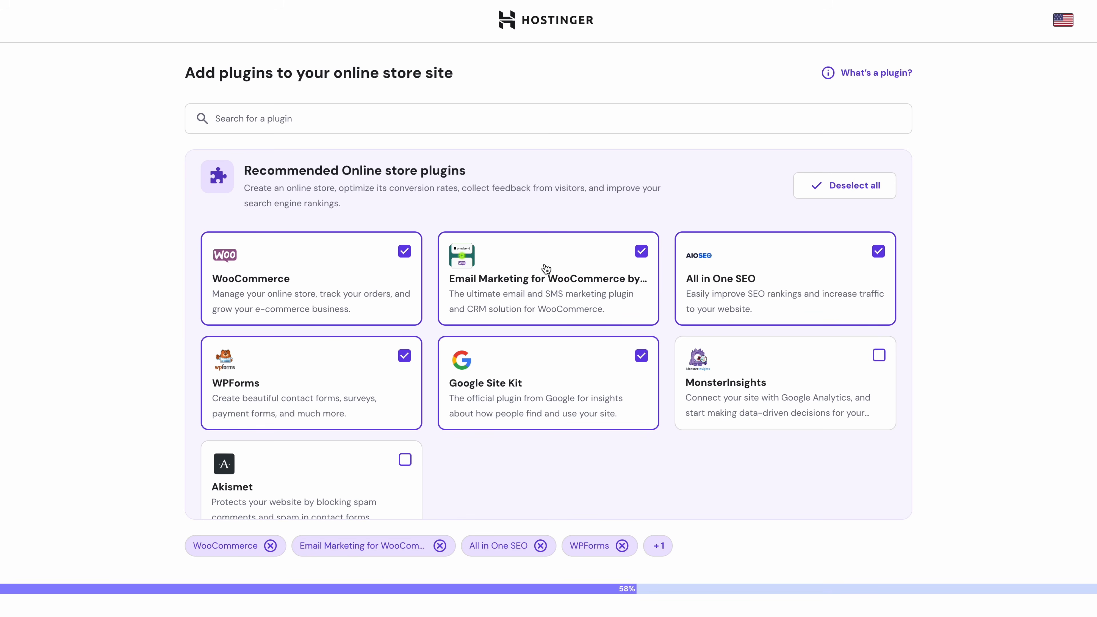
# - Accept the preselected online store plugins and use vandeil.me as the website's domain name
pyautogui.click(821, 590)
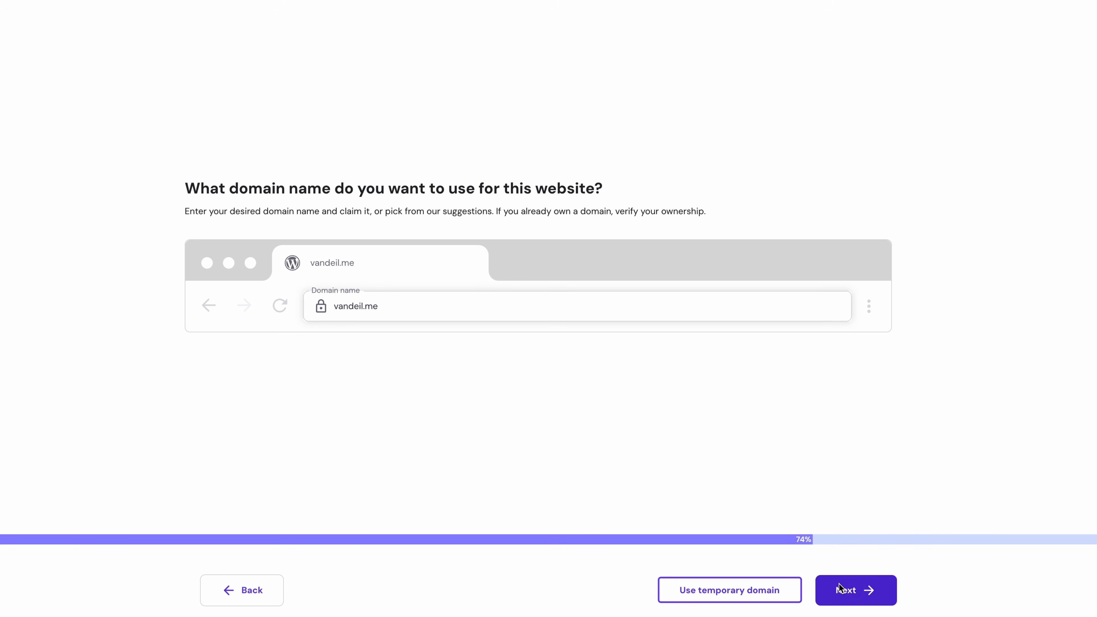
pyautogui.click(841, 589)
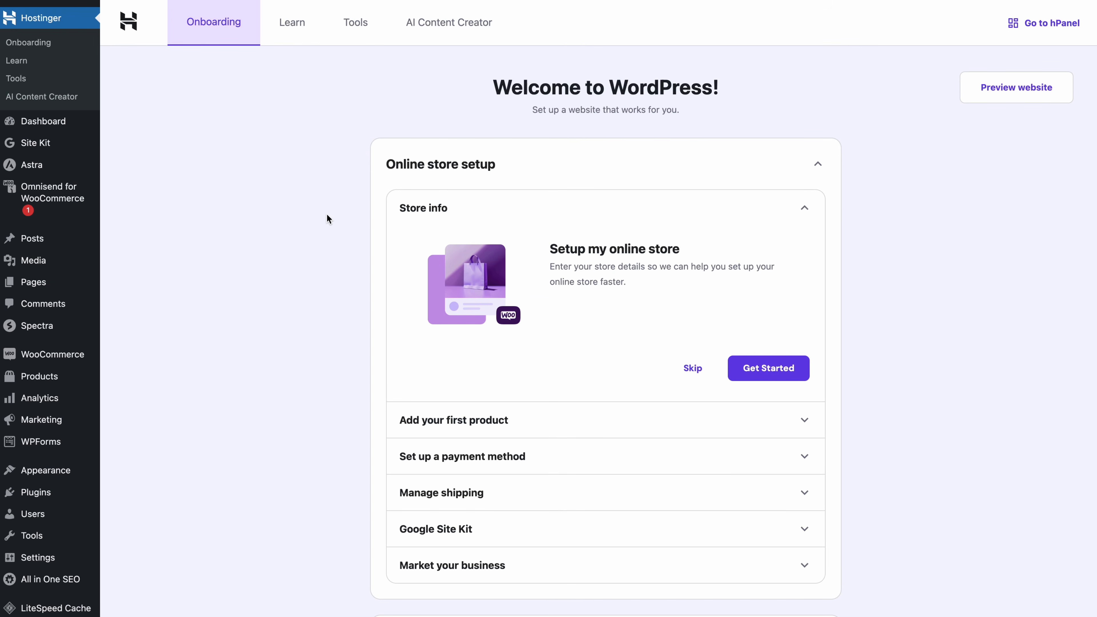
# - Submit the store info with name vandeil.me, product type Clothing and accessories, and location United States (US) - Massachusetts
pyautogui.click(782, 358)
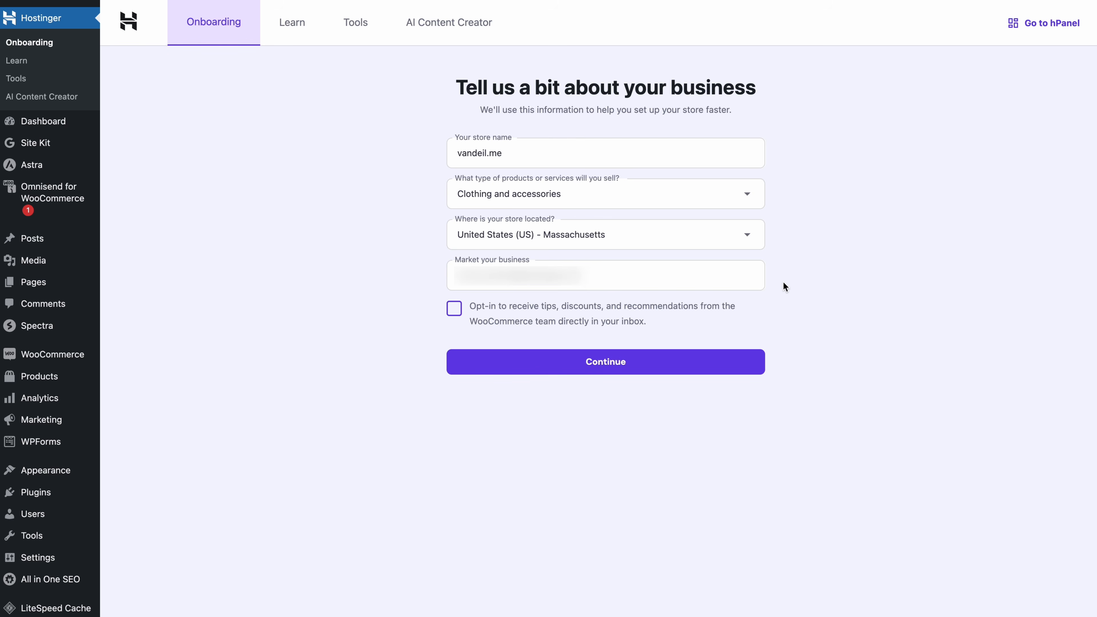
pyautogui.click(754, 360)
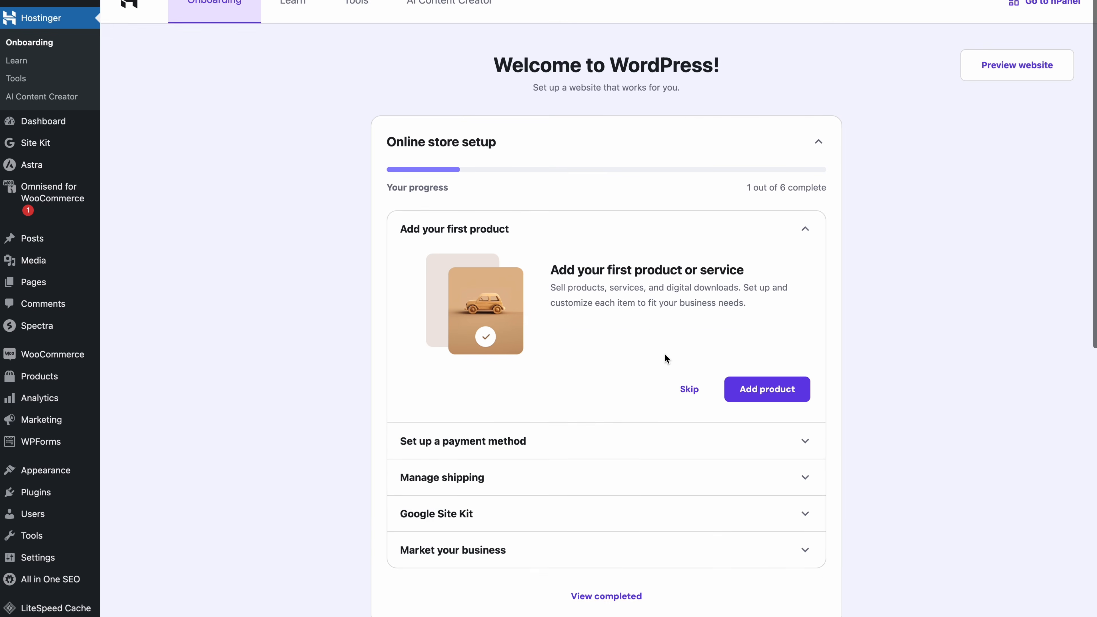
# - Add the WooPayments plugin from the payment methods of the online store setup
pyautogui.scroll(-3, 665, 359)
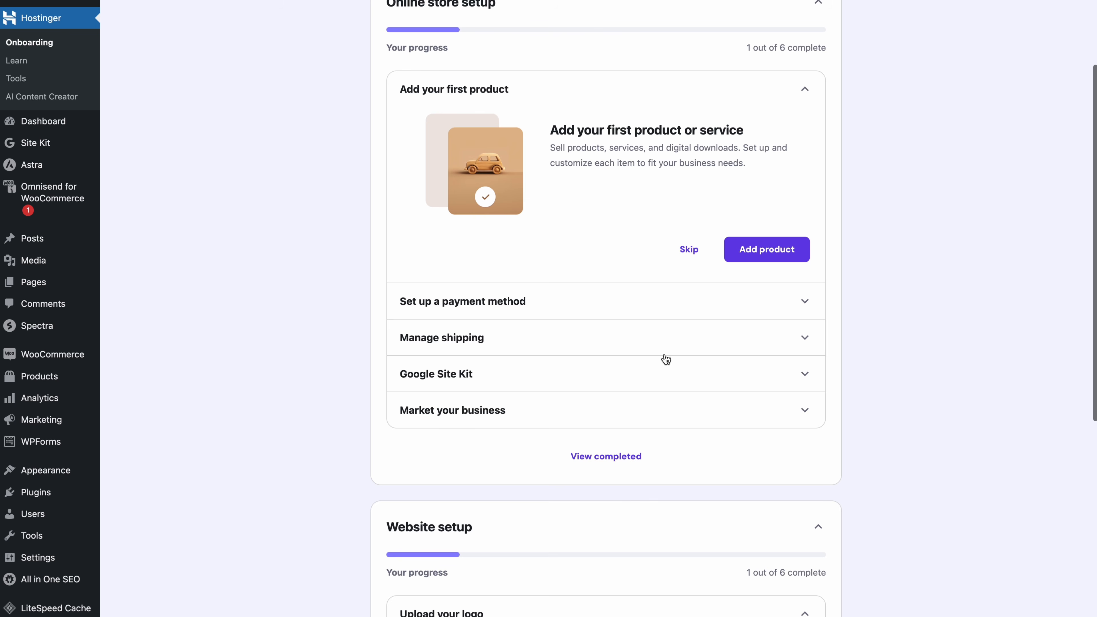
pyautogui.click(751, 300)
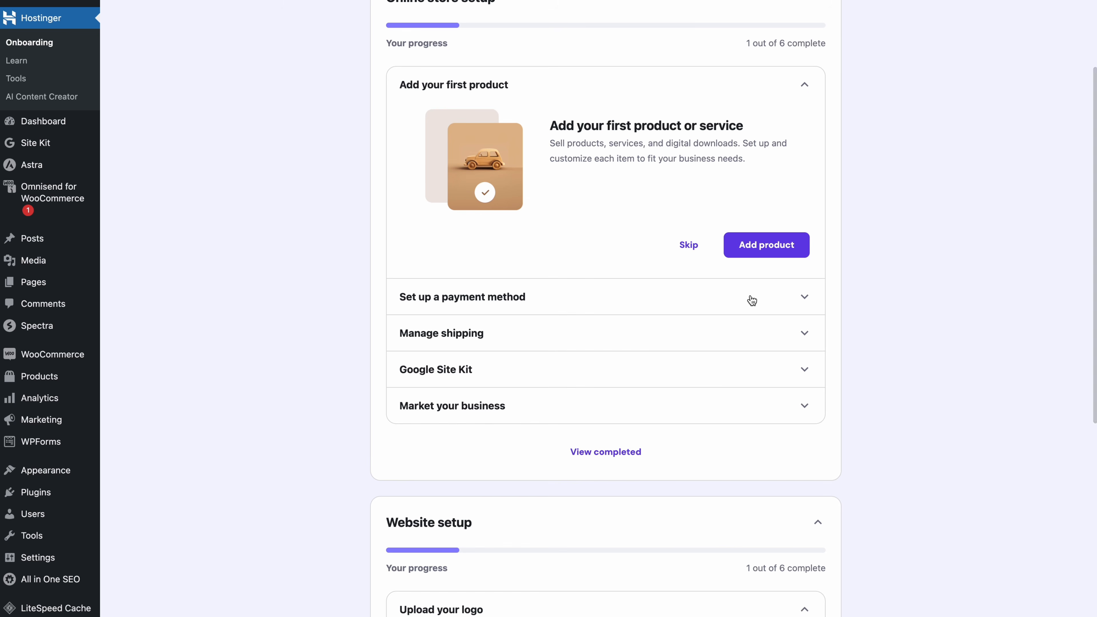
pyautogui.click(750, 452)
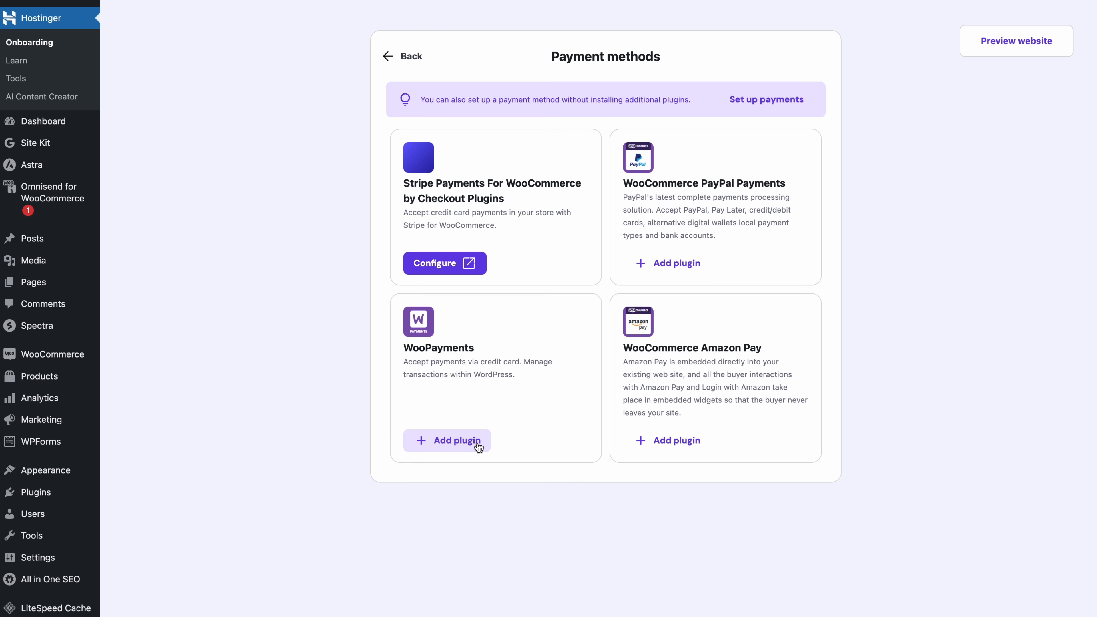
pyautogui.click(479, 446)
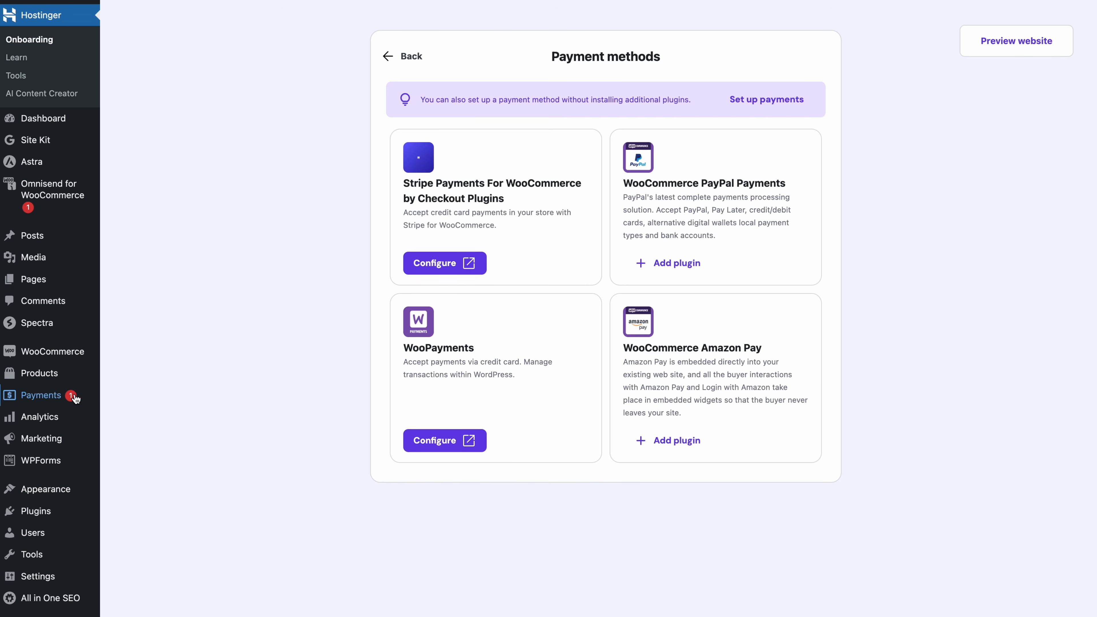
# - Start the WooPayments setup and submit the business details as Company, Single-member LLC, selling Clothing and accessories
pyautogui.click(62, 396)
pyautogui.click(417, 316)
pyautogui.click(483, 265)
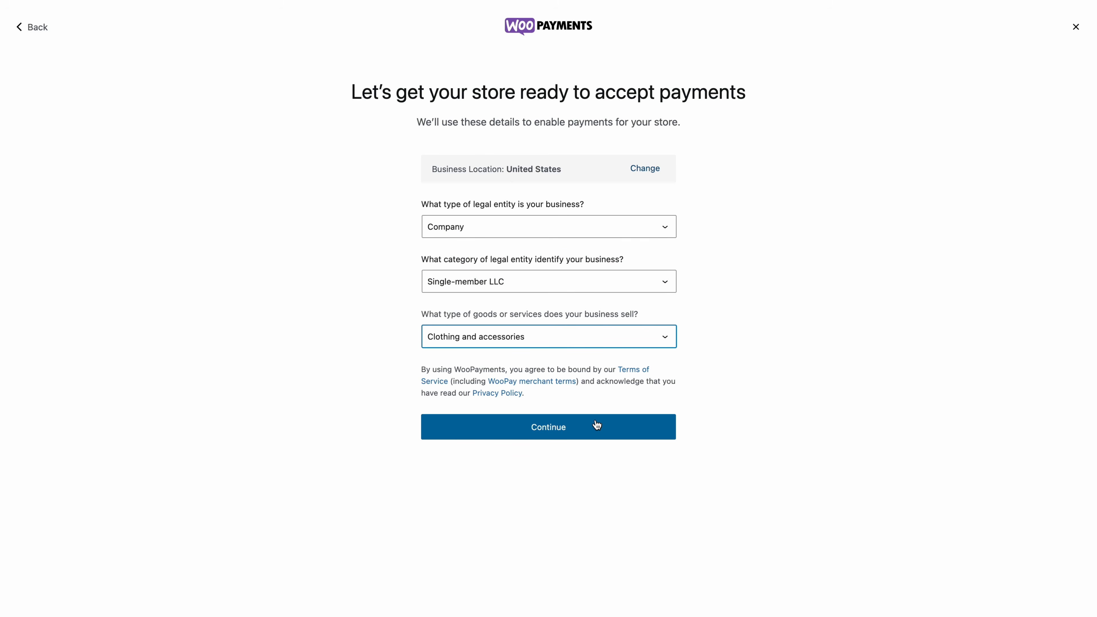
pyautogui.click(597, 425)
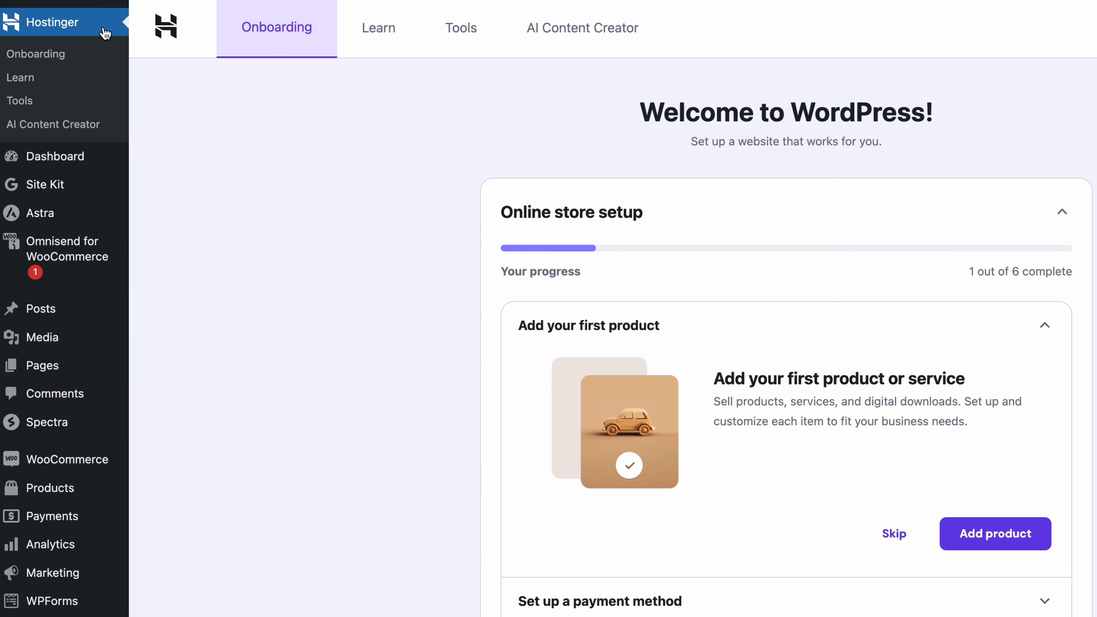
# - Open the WooCommerce shipping zones from the online store setup to add a shipping method without a plugin
pyautogui.scroll(-5, 404, 599)
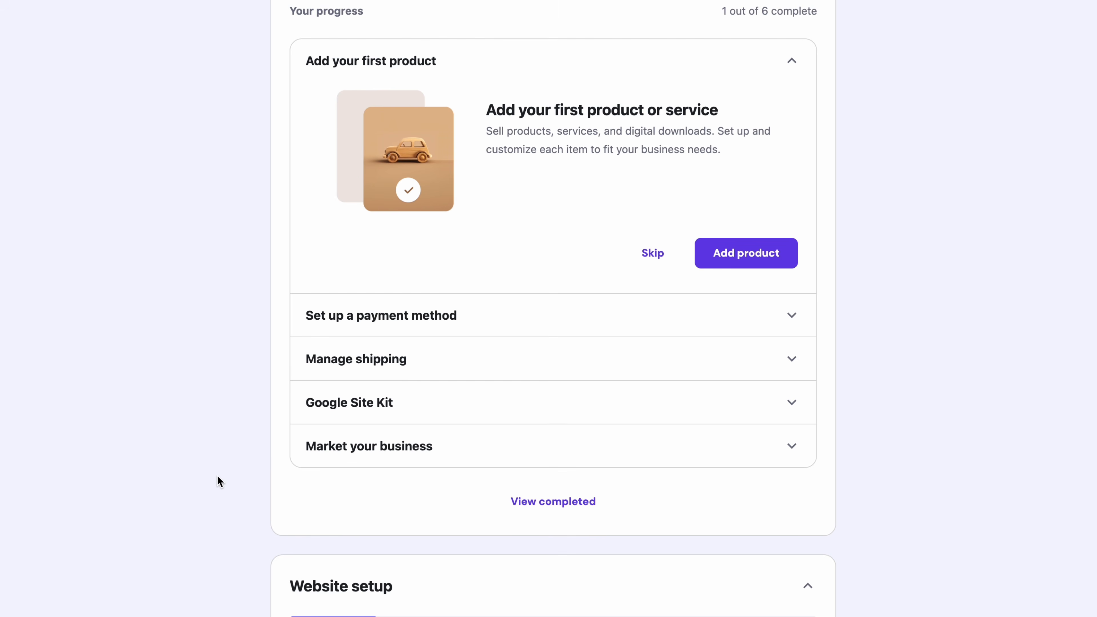
pyautogui.click(404, 371)
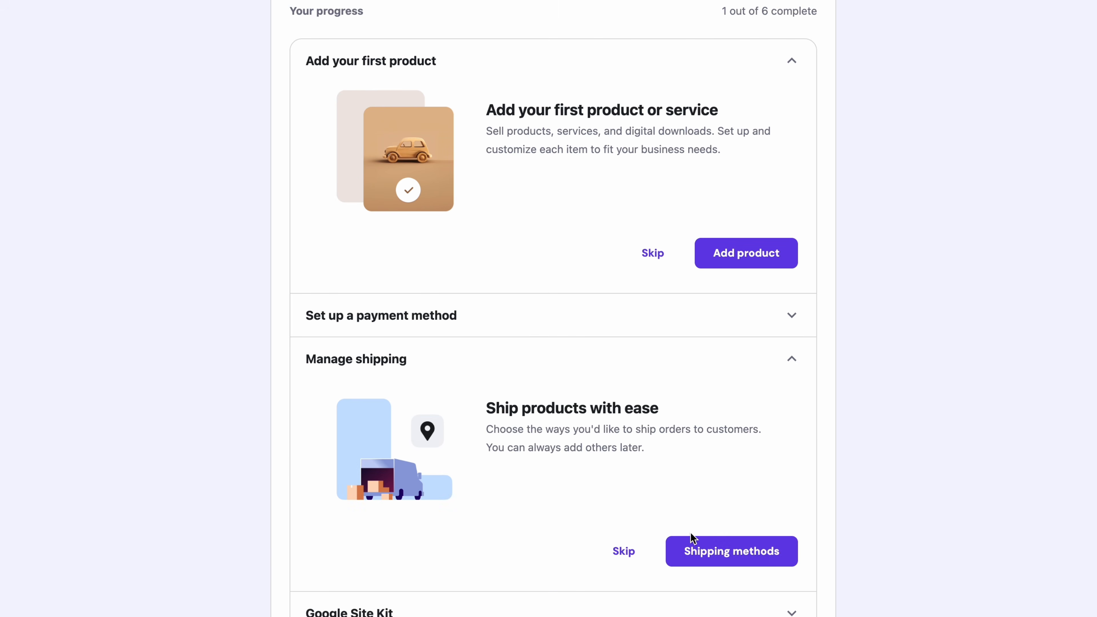
pyautogui.click(693, 549)
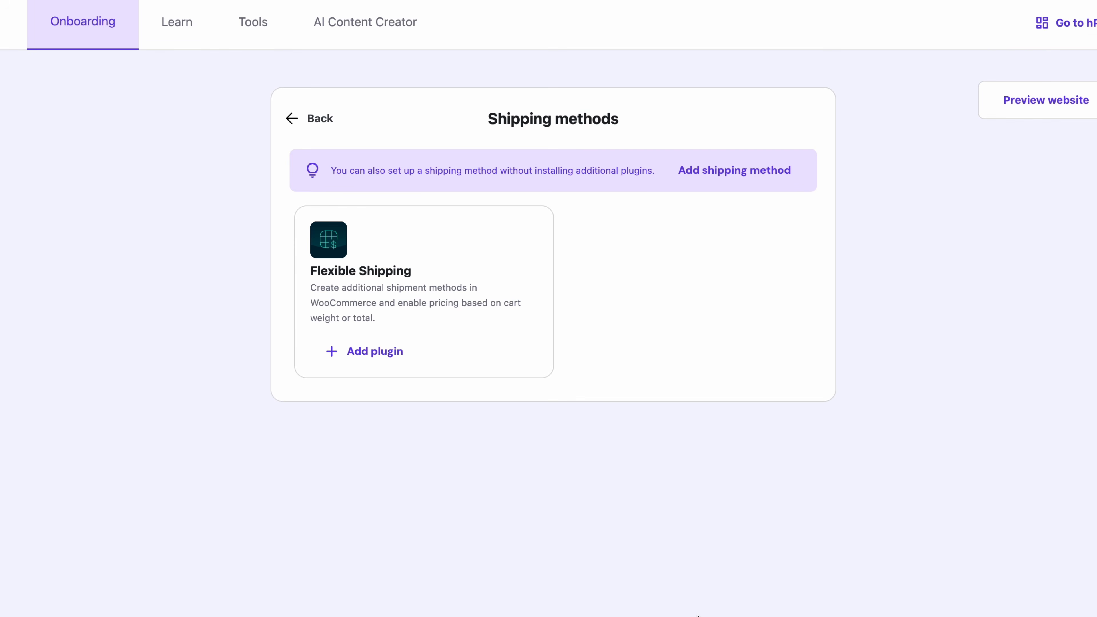
pyautogui.click(800, 171)
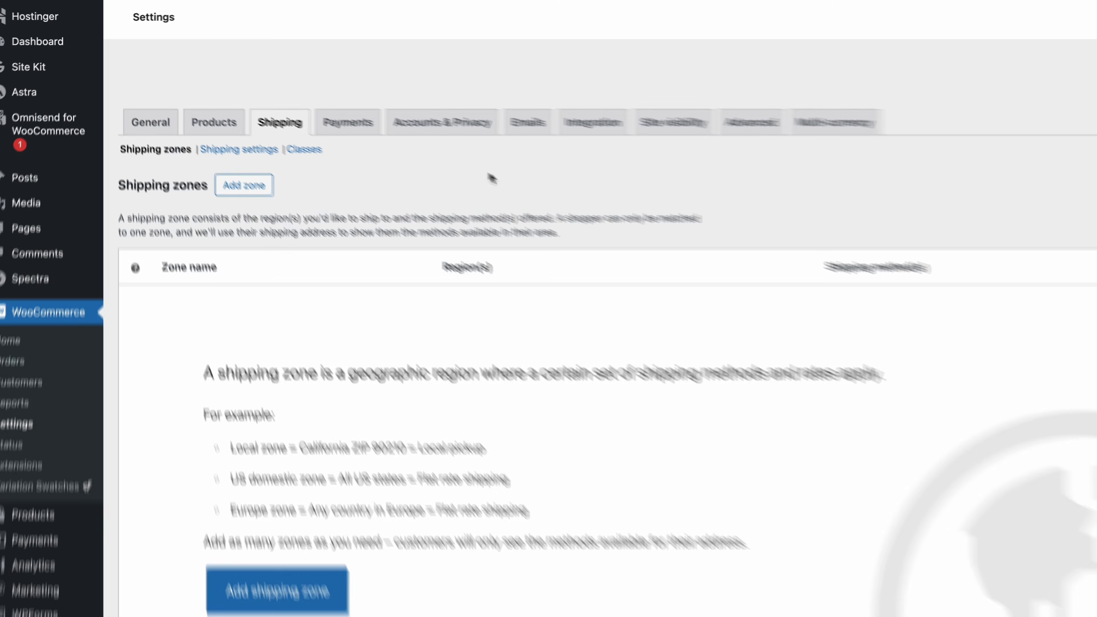
# - Set the shipping destination to default to the customer shipping address in the shipping settings and save the changes
pyautogui.click(292, 168)
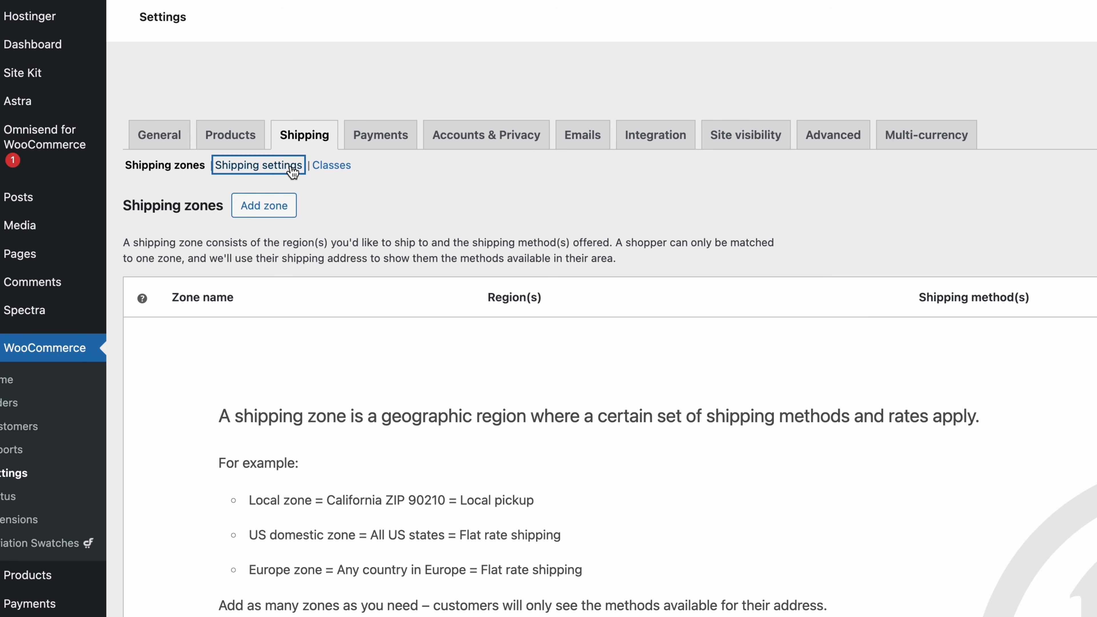
pyautogui.click(324, 324)
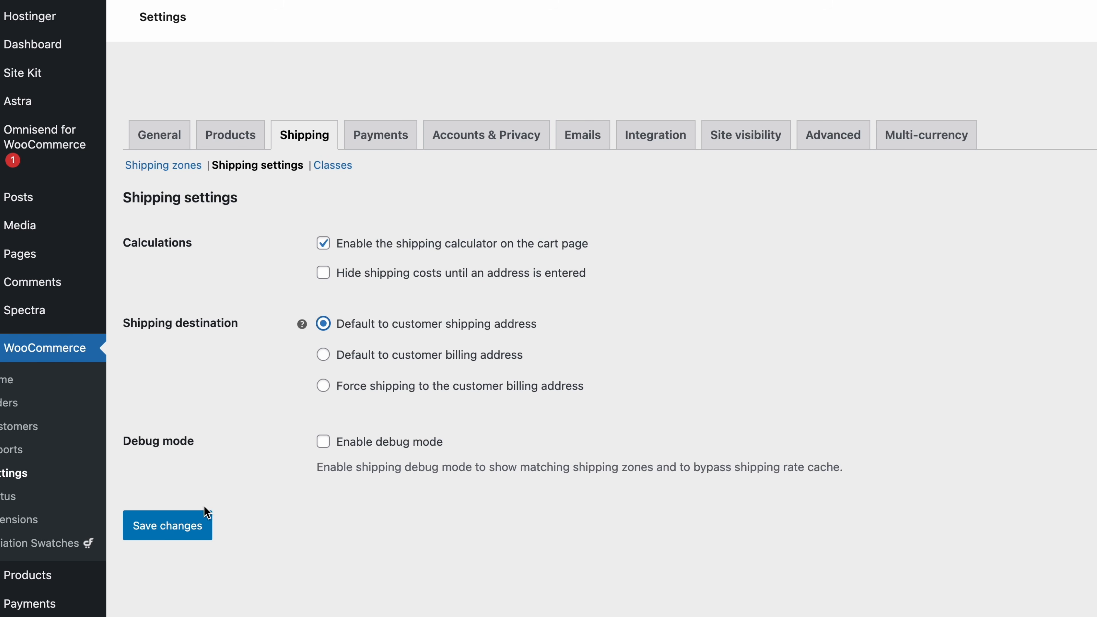
pyautogui.click(197, 527)
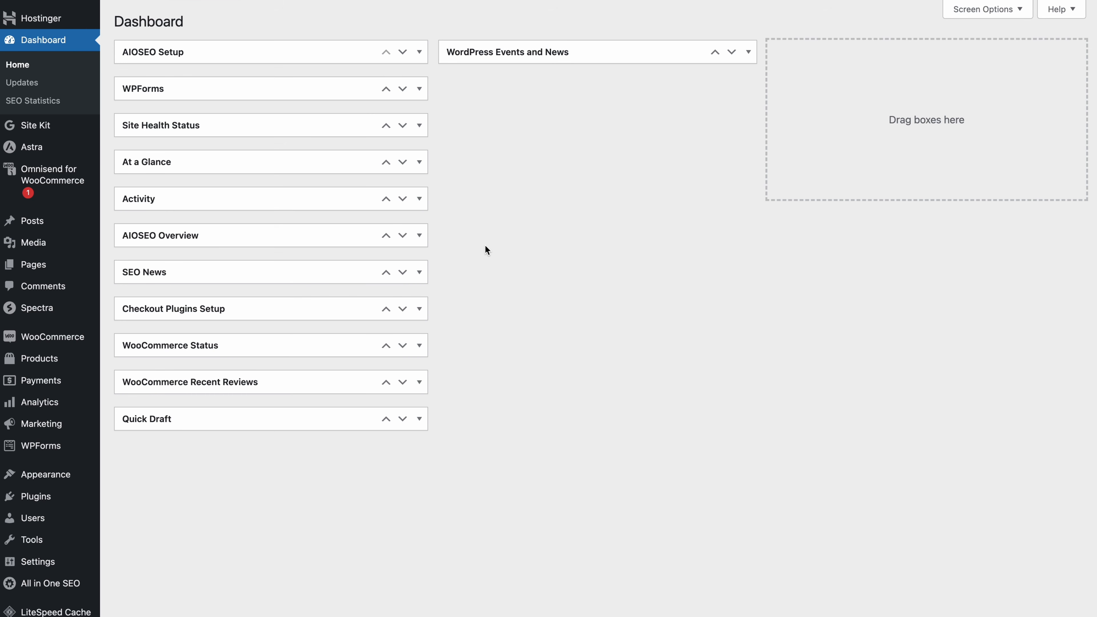
# - Find the Printify for WooCommerce plugin by searching for printify, then install and activate it
pyautogui.moveTo(46, 497)
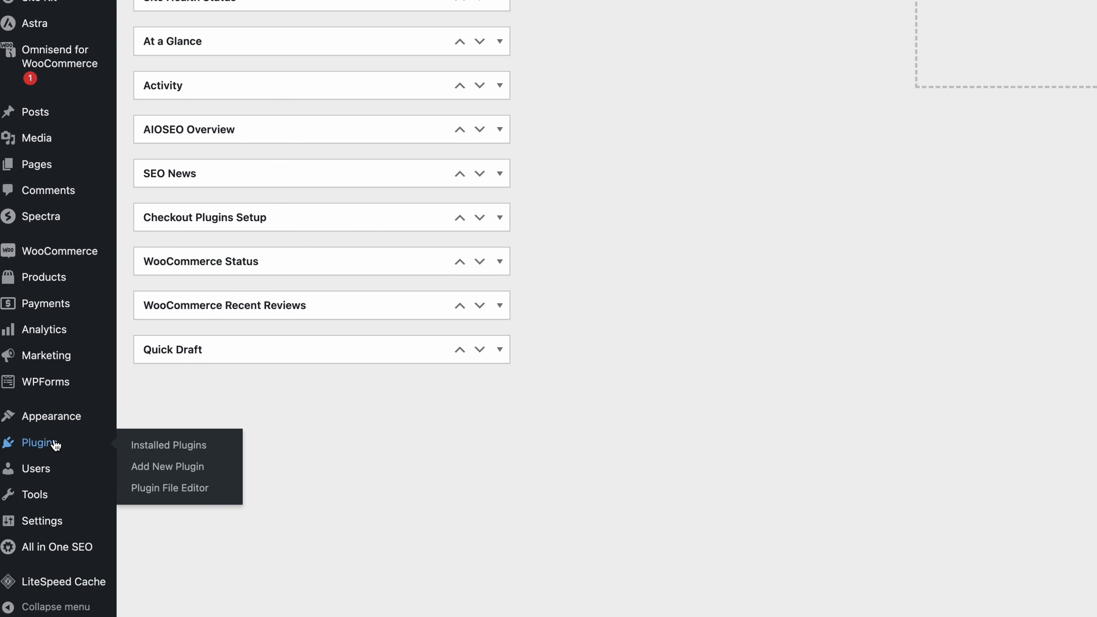
pyautogui.click(51, 443)
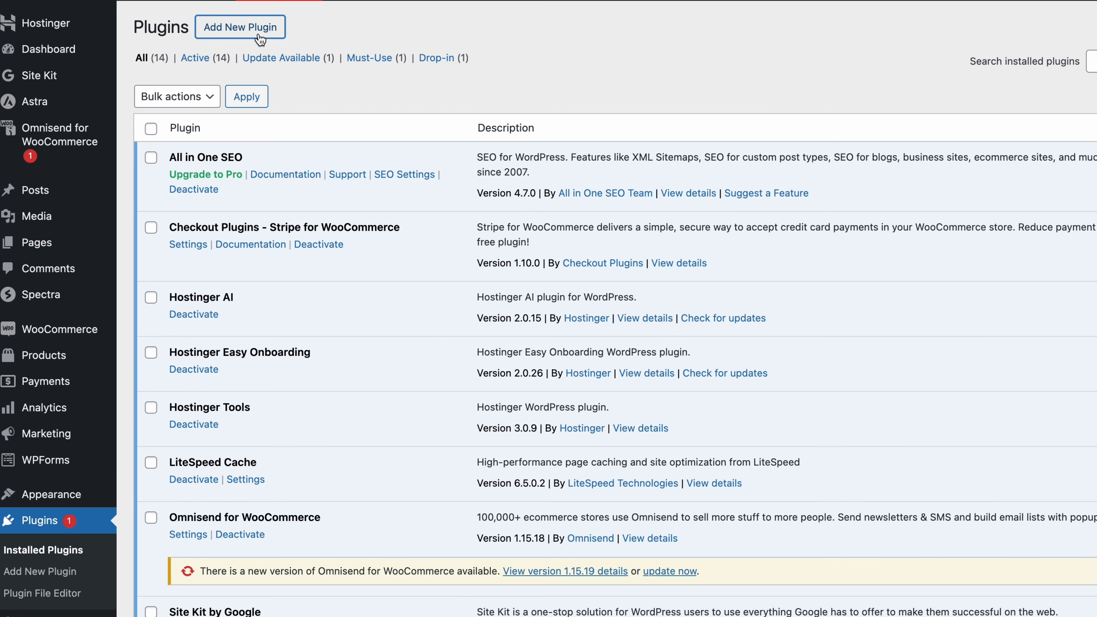
pyautogui.click(259, 35)
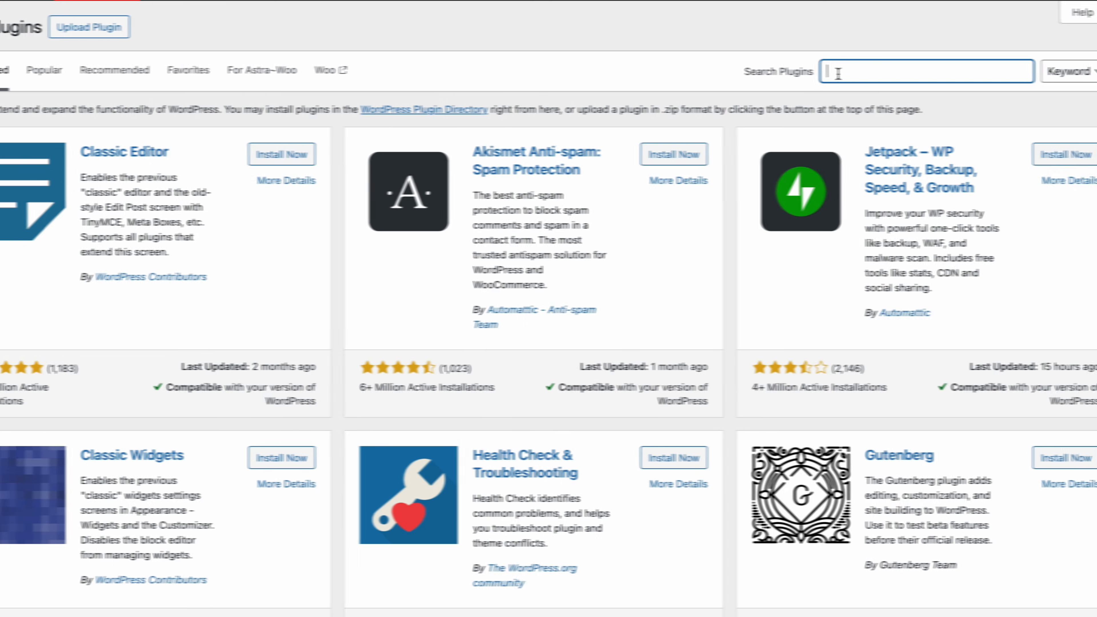
pyautogui.write('printify')
pyautogui.click(239, 163)
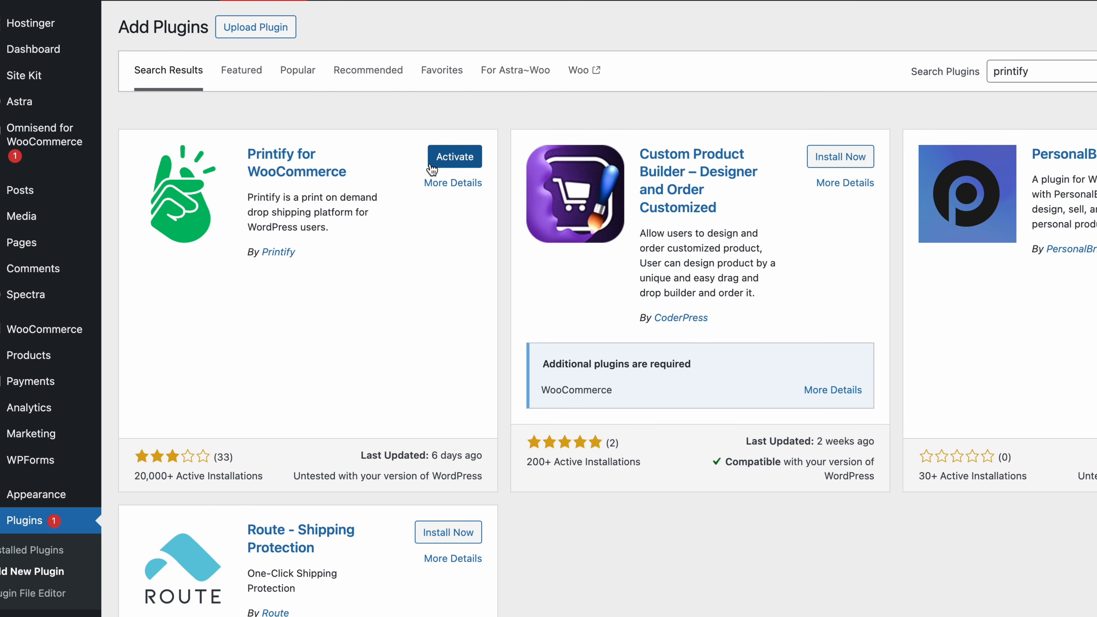
pyautogui.click(430, 166)
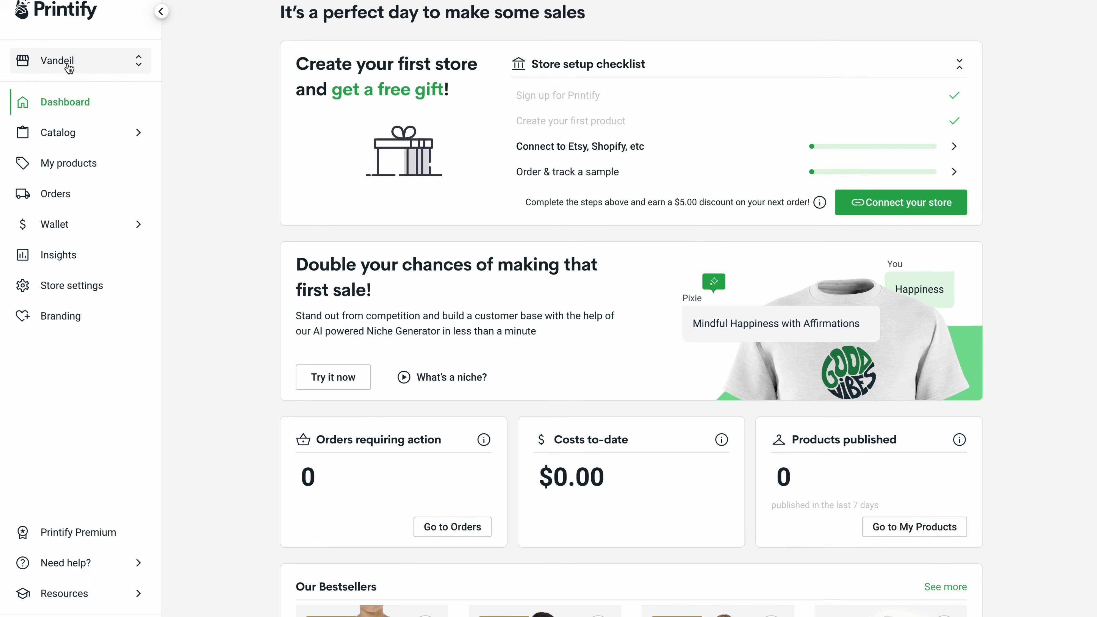
pyautogui.click(68, 67)
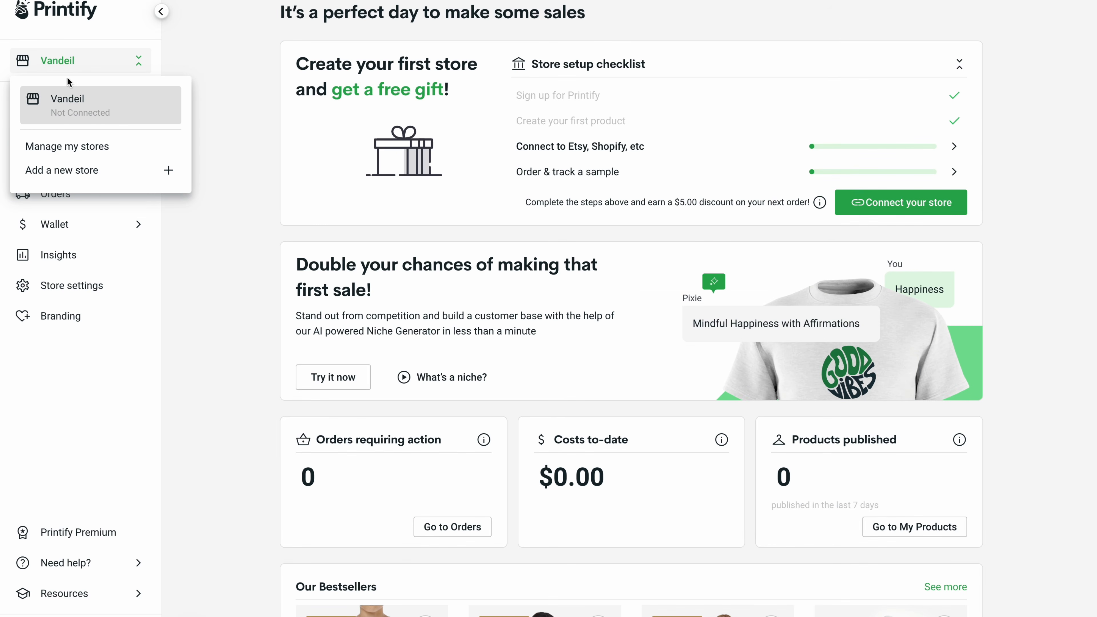
pyautogui.click(70, 145)
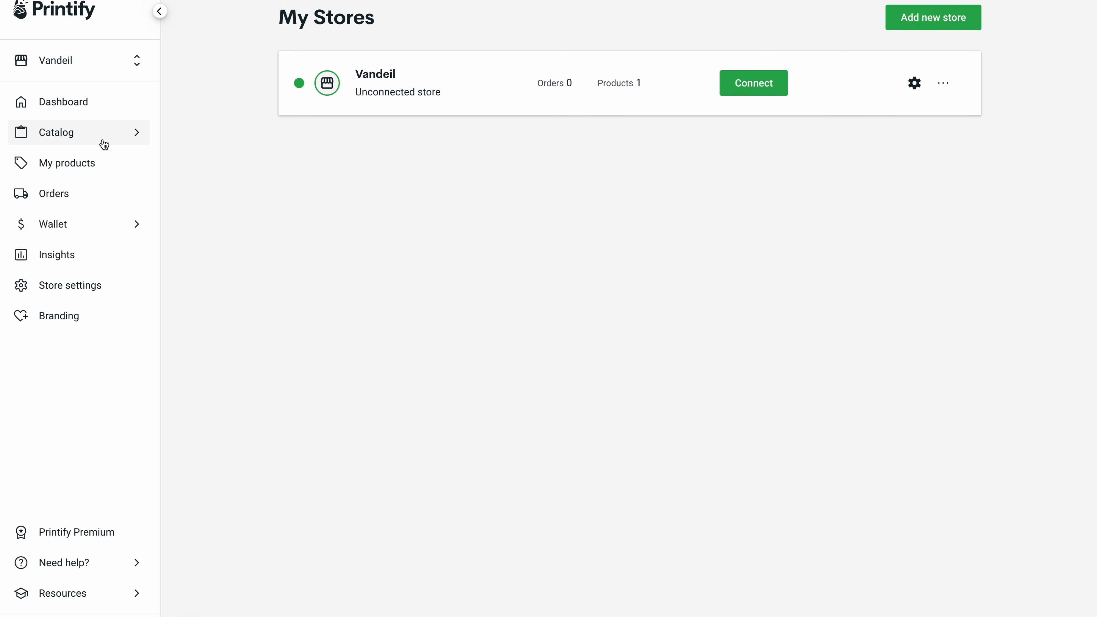
pyautogui.click(926, 29)
pyautogui.click(320, 191)
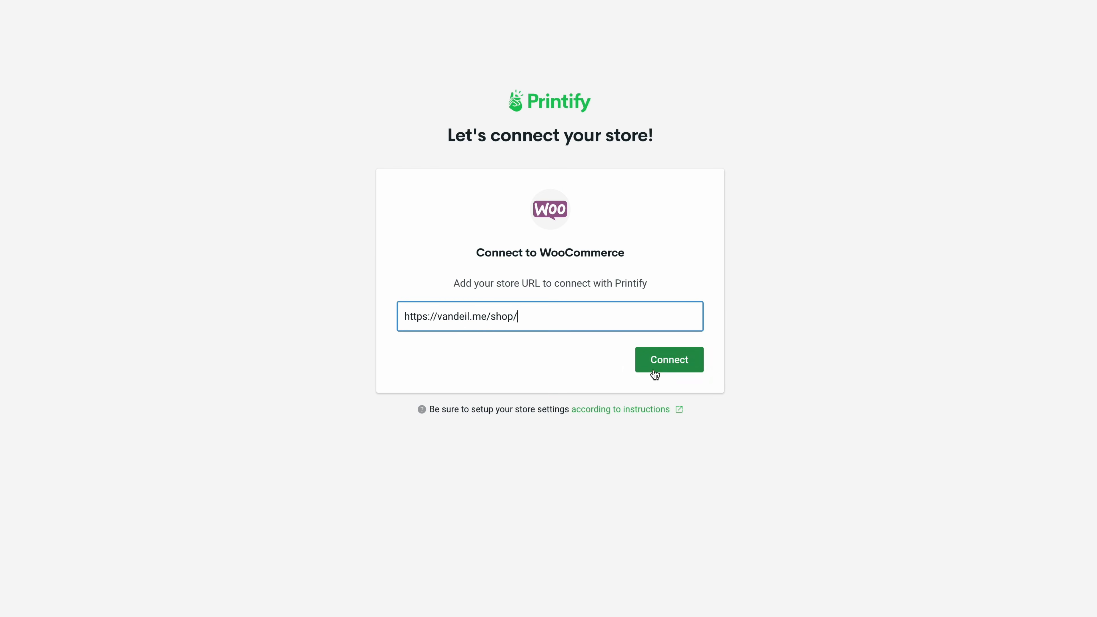
pyautogui.click(655, 374)
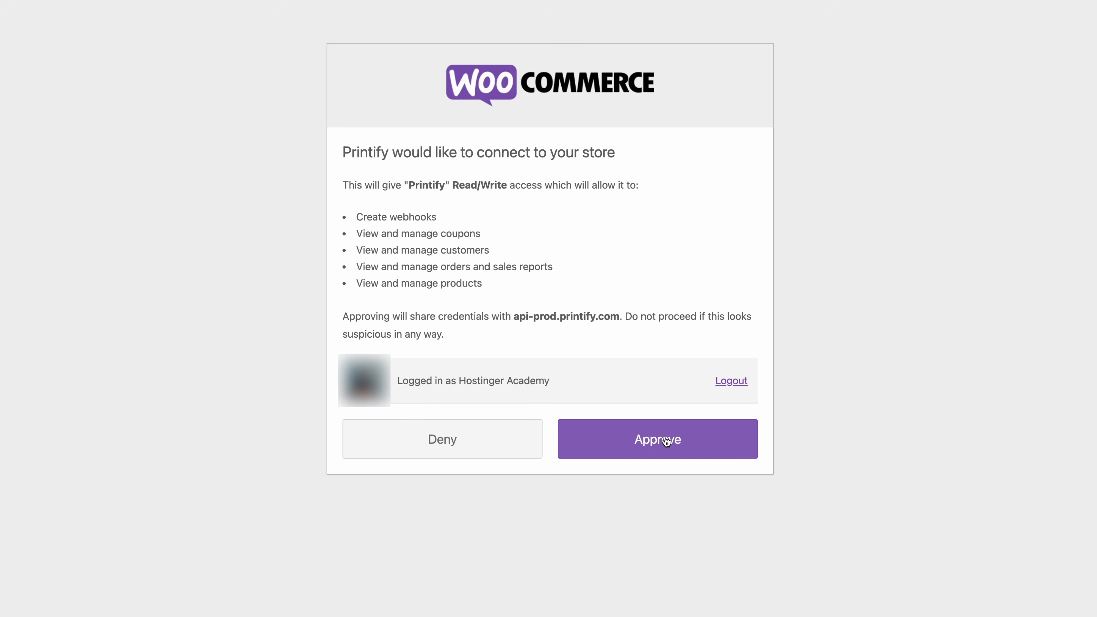
pyautogui.click(667, 440)
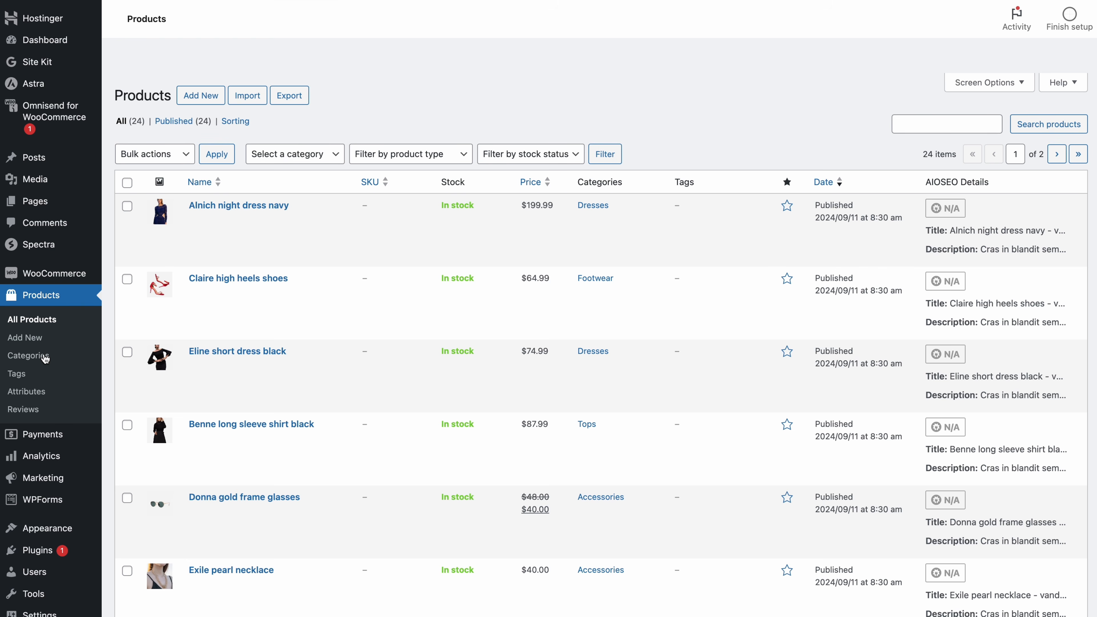
# - Switch to the WordPress dashboard and open the Home front page from the page list for editing
pyautogui.click(45, 41)
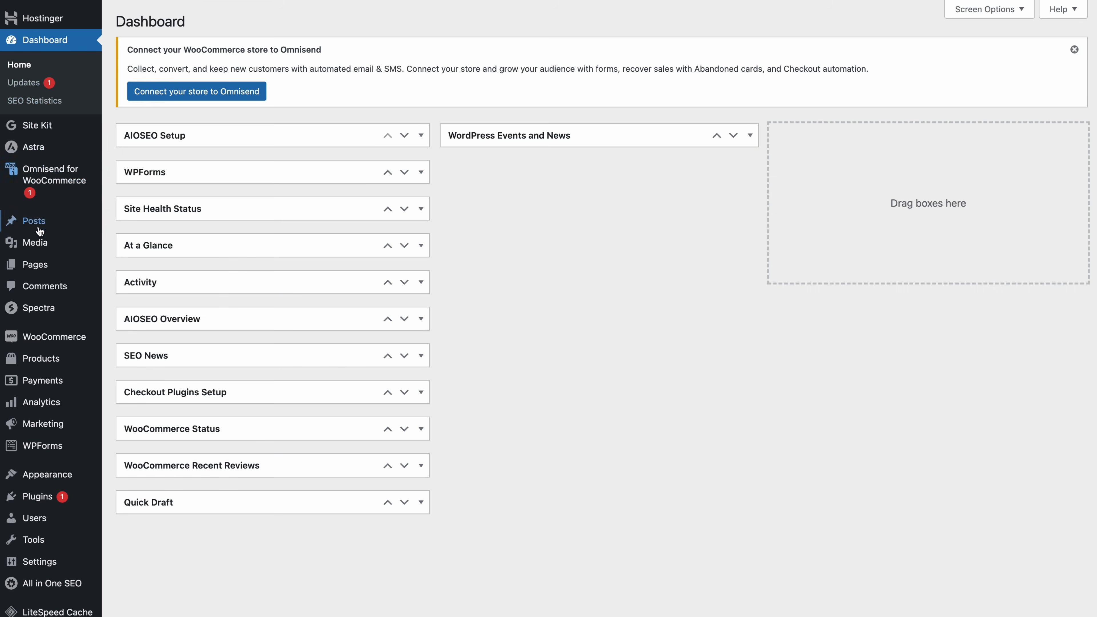
pyautogui.moveTo(35, 264)
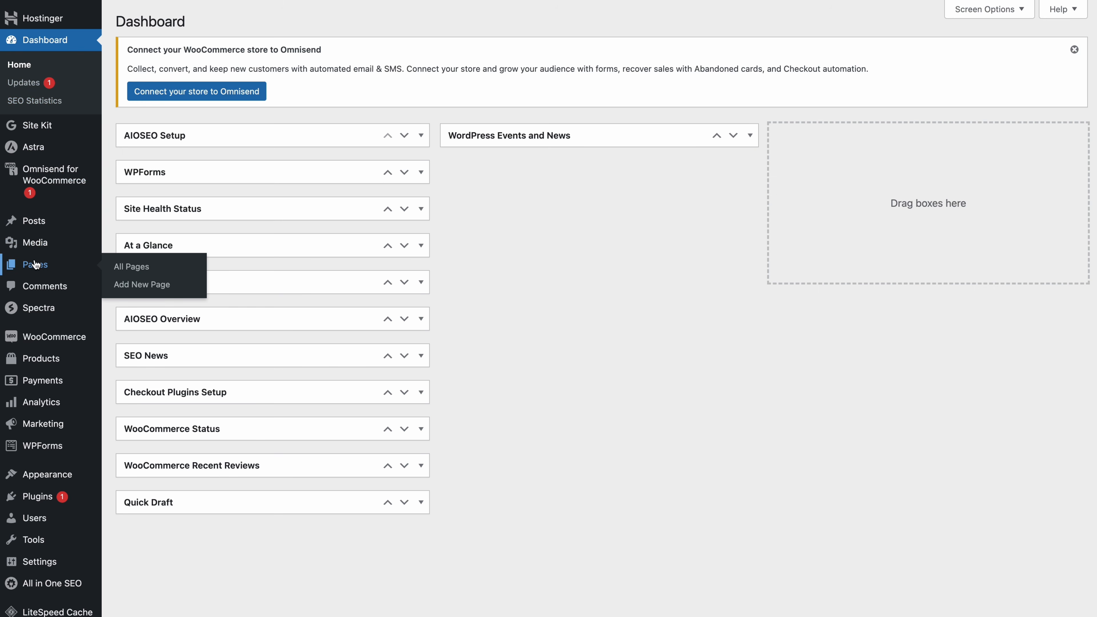
pyautogui.click(36, 265)
pyautogui.scroll(-5, 238, 504)
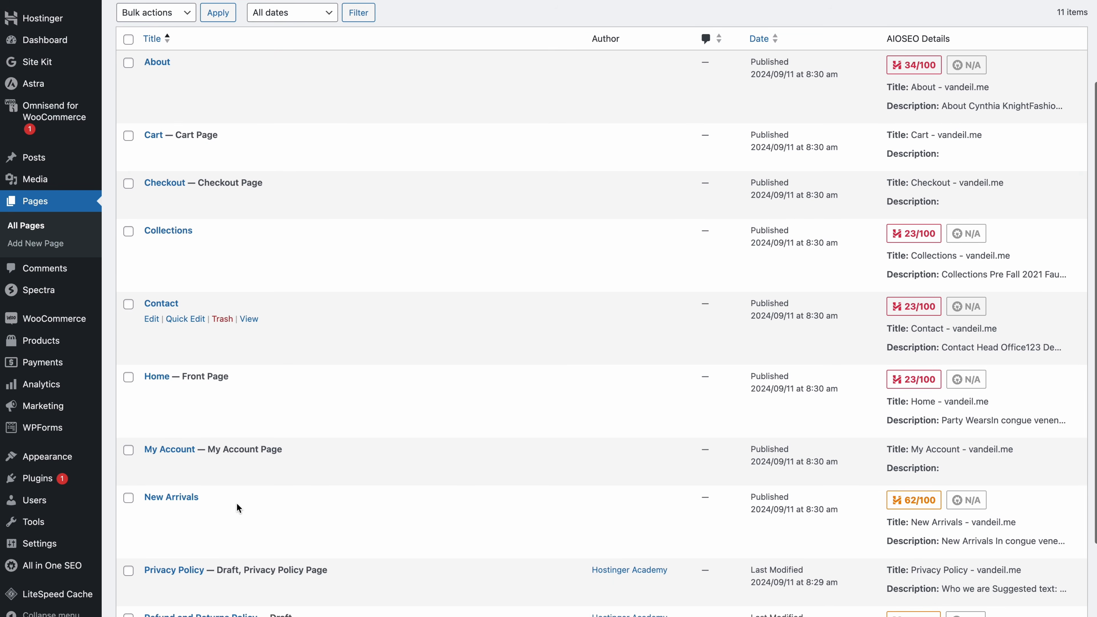
pyautogui.click(152, 392)
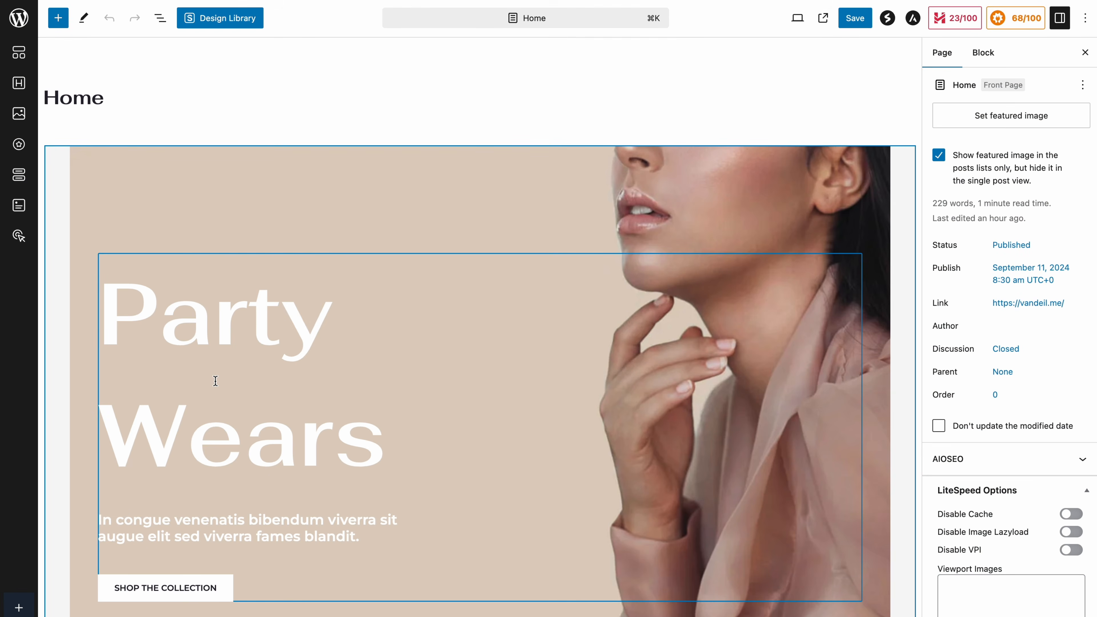
# - Examine the Prefix, Title and Call to Action style settings of the Party Wears info box
pyautogui.click(215, 380)
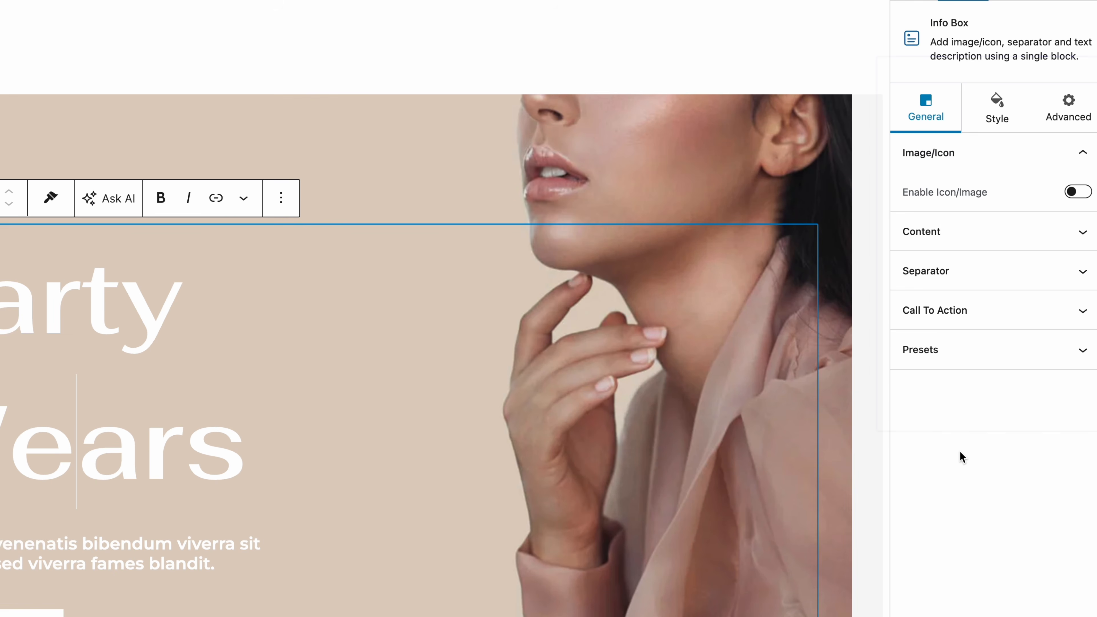
pyautogui.click(991, 116)
pyautogui.click(909, 157)
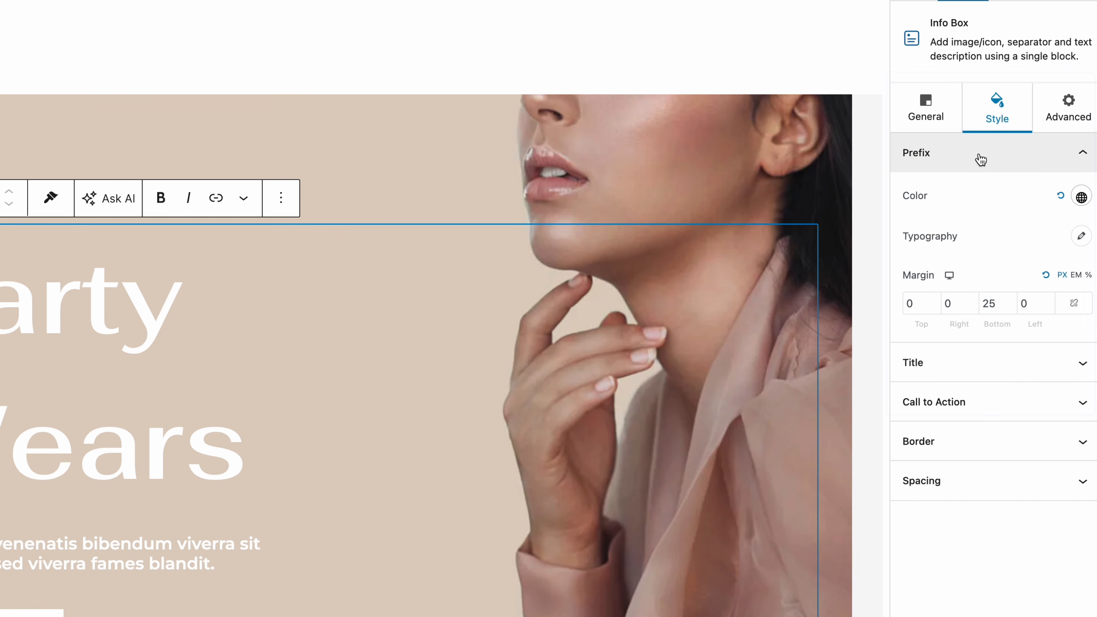
pyautogui.click(957, 363)
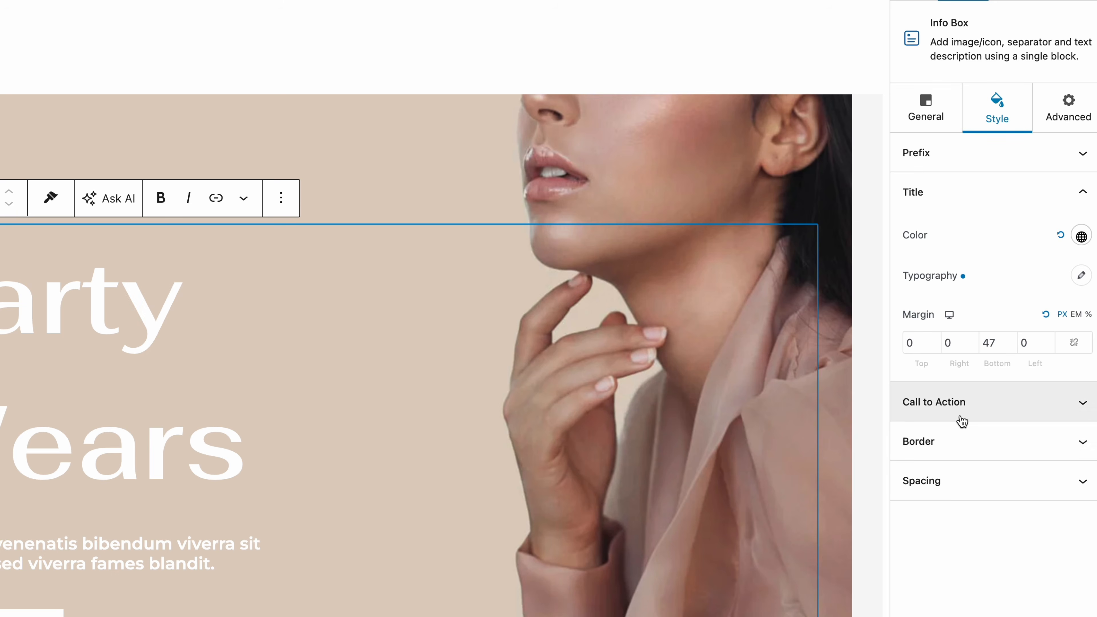
pyautogui.click(893, 414)
pyautogui.scroll(-3, 953, 462)
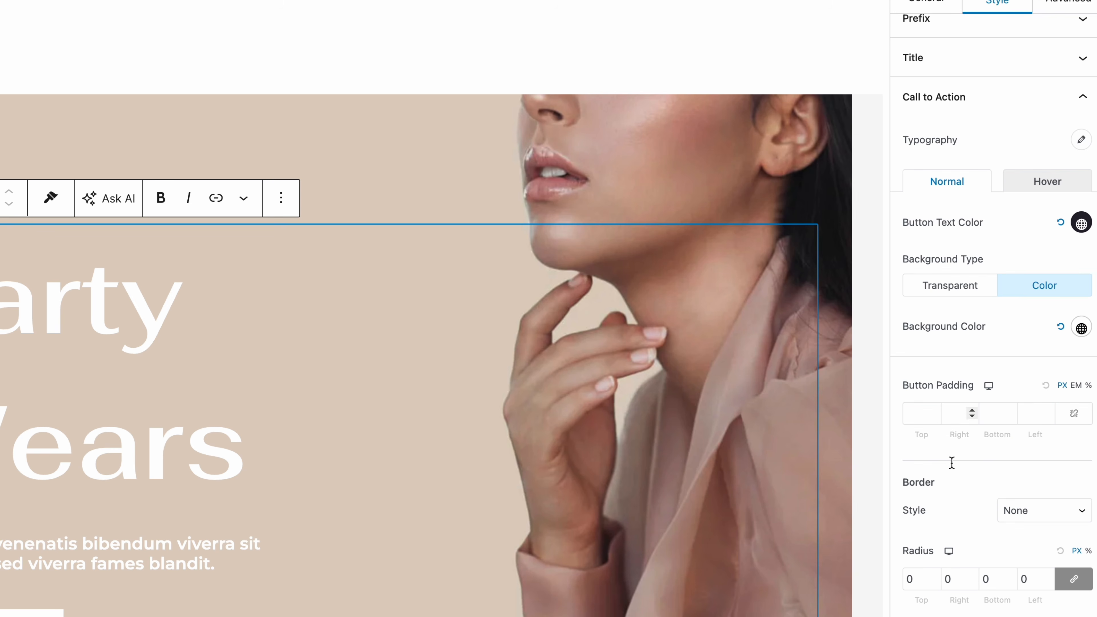
pyautogui.scroll(3, 952, 461)
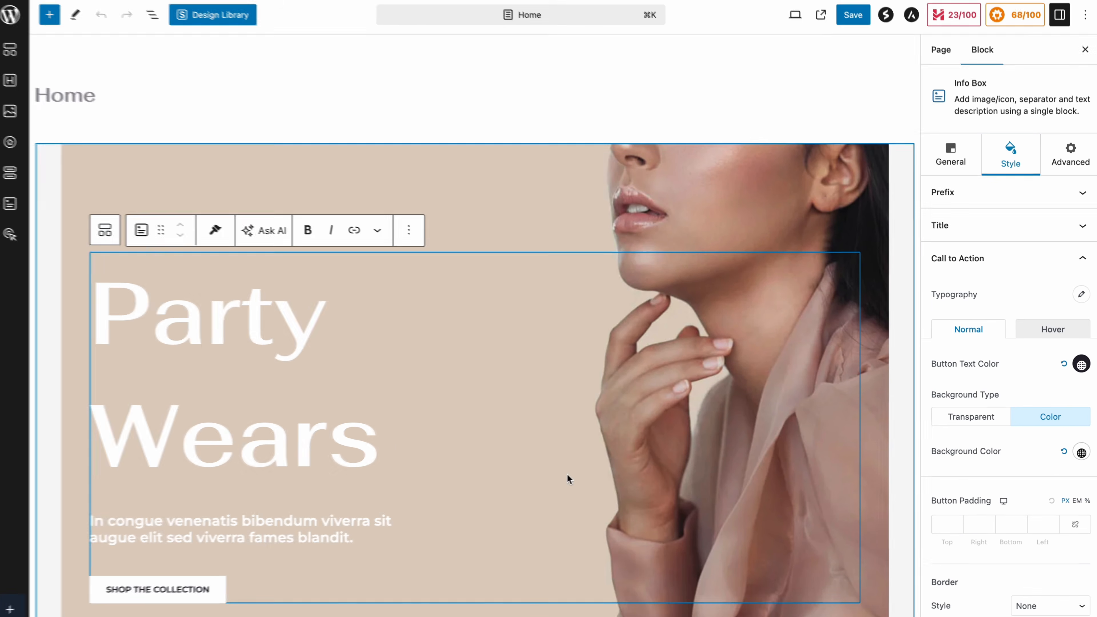
# - Delete the last letters of the Party Wears heading and retype them so it ends in Wears
pyautogui.click(371, 448)
pyautogui.press('BackSpace')
pyautogui.press('BackSpace')
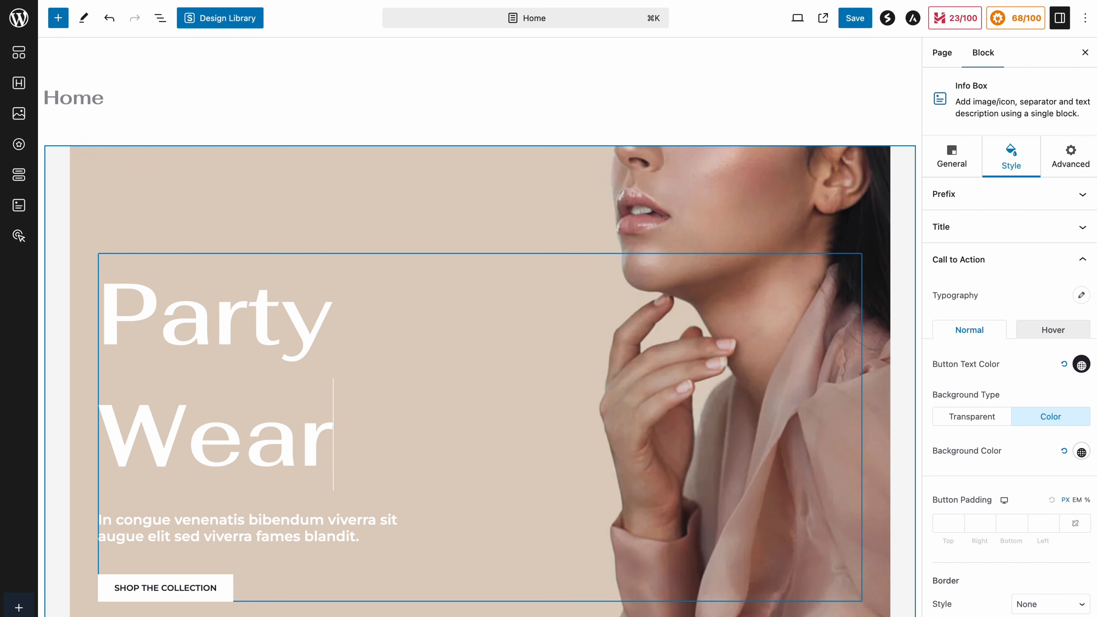
pyautogui.write('rs')
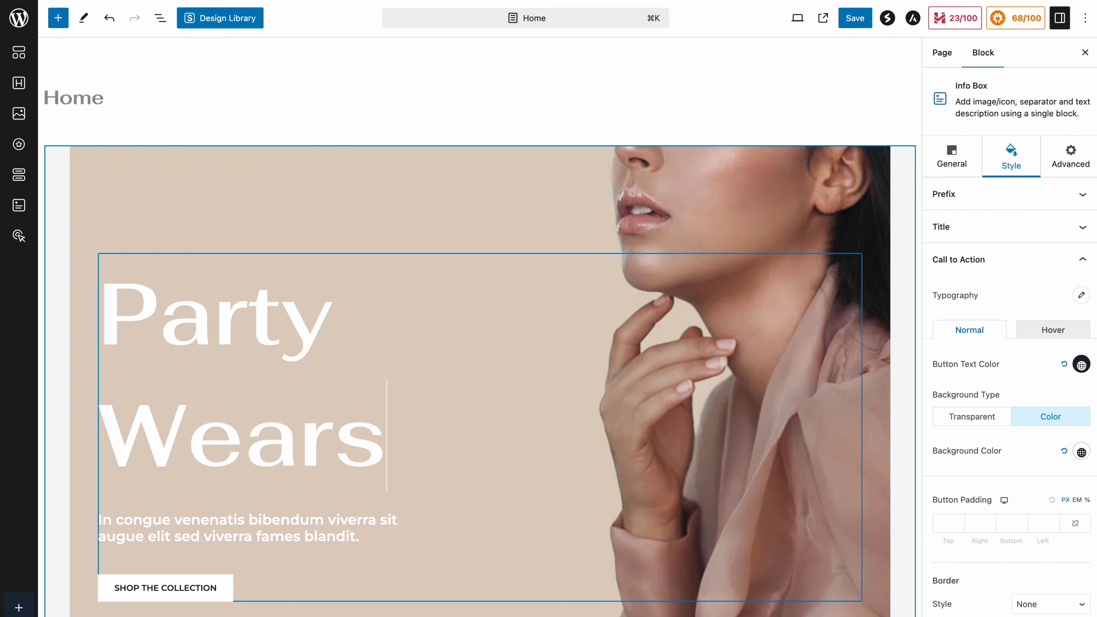
# - Insert an AI Content Creator block between the Party Wears container and the Latest Collection section
pyautogui.scroll(-2, 394, 443)
pyautogui.scroll(-3, 393, 444)
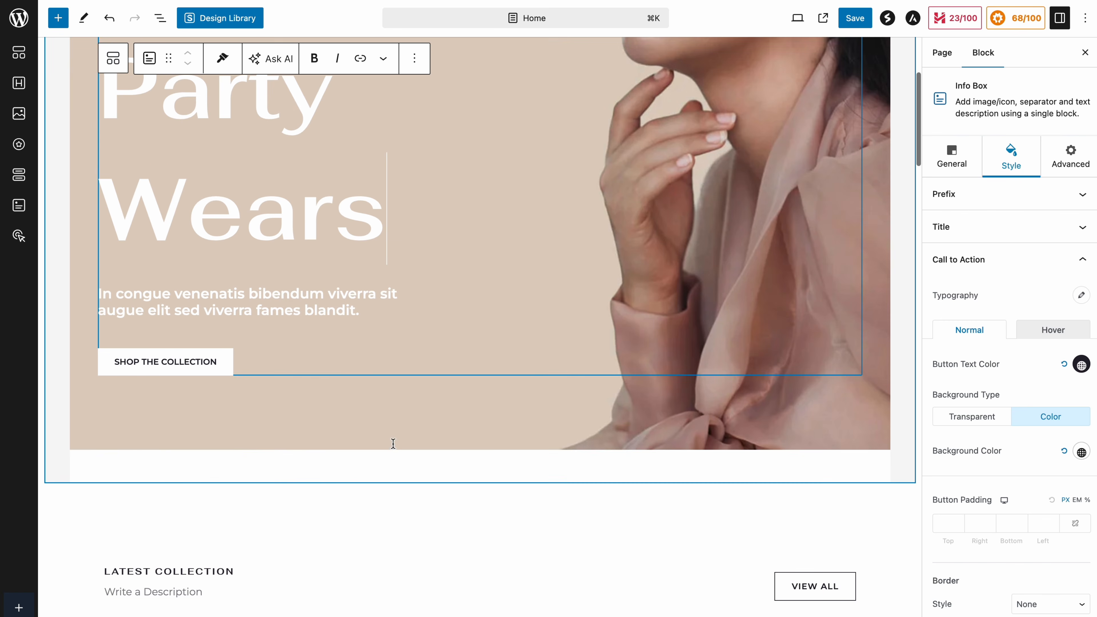
pyautogui.click(437, 481)
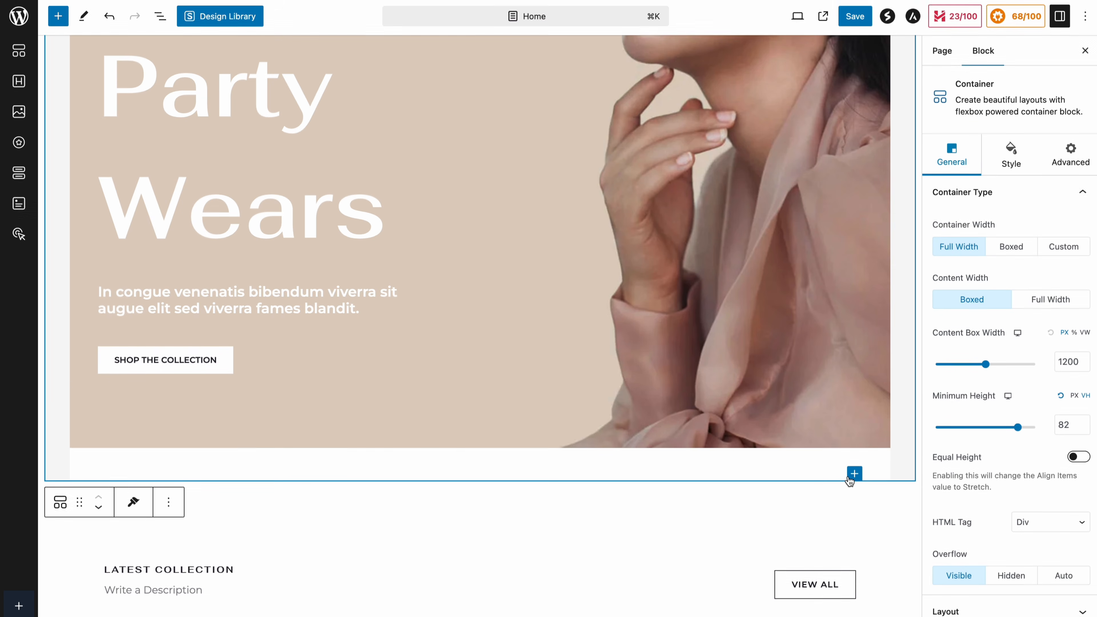
pyautogui.click(853, 475)
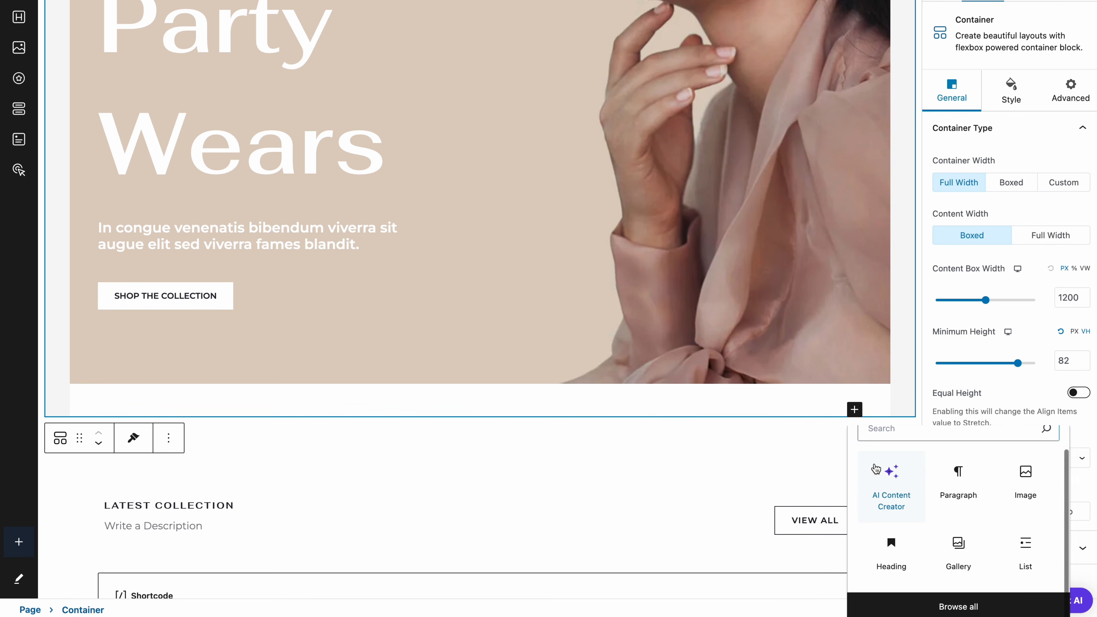
pyautogui.scroll(-2, 792, 483)
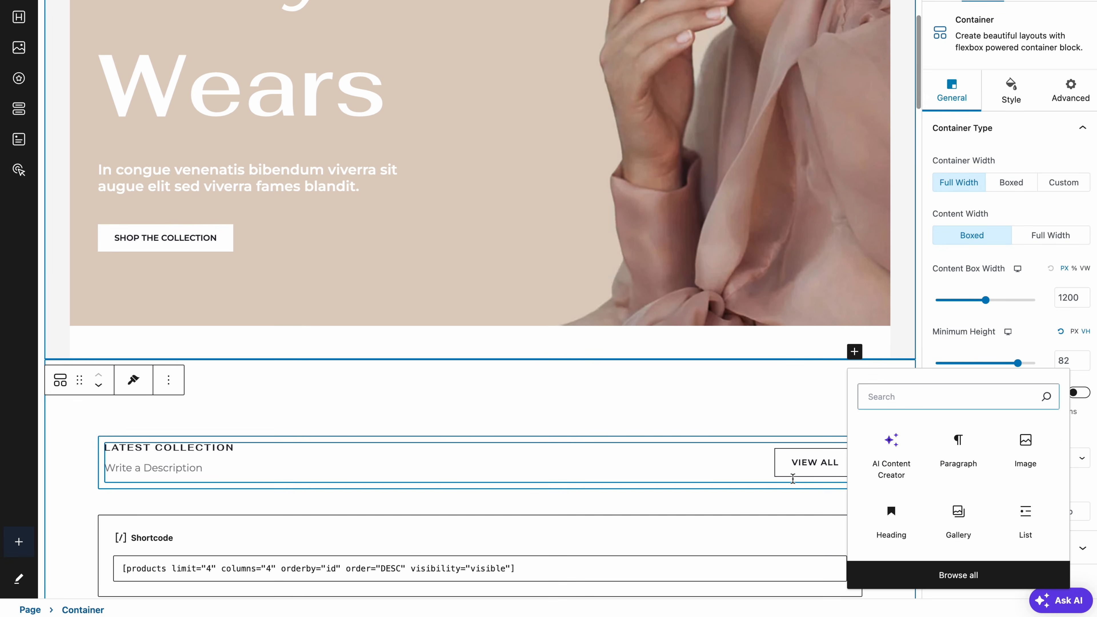
pyautogui.scroll(-3, 792, 478)
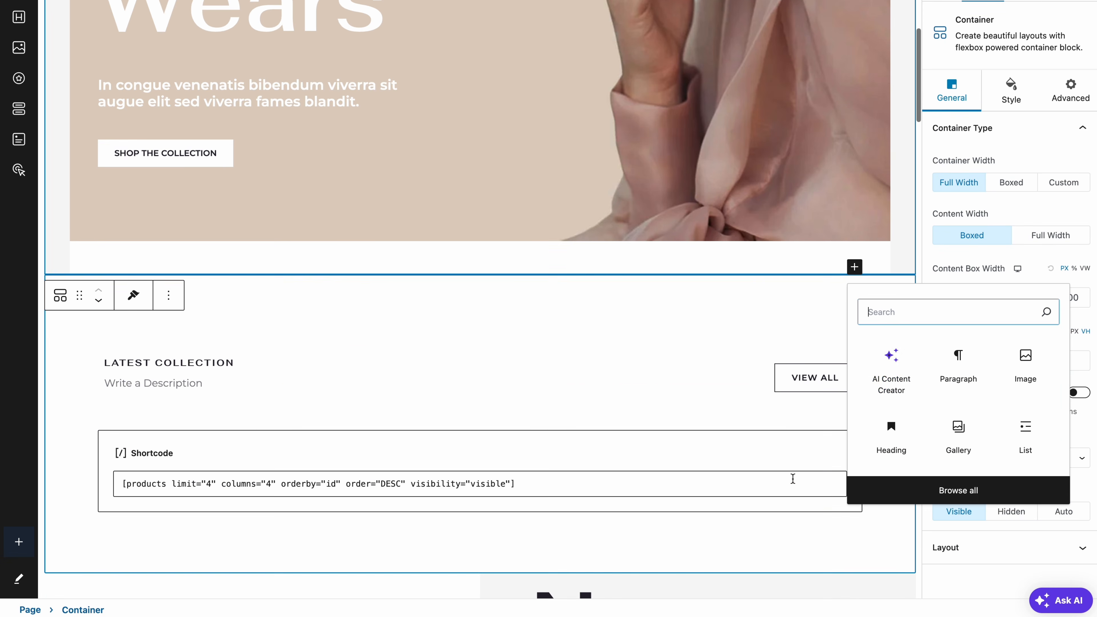
pyautogui.click(907, 364)
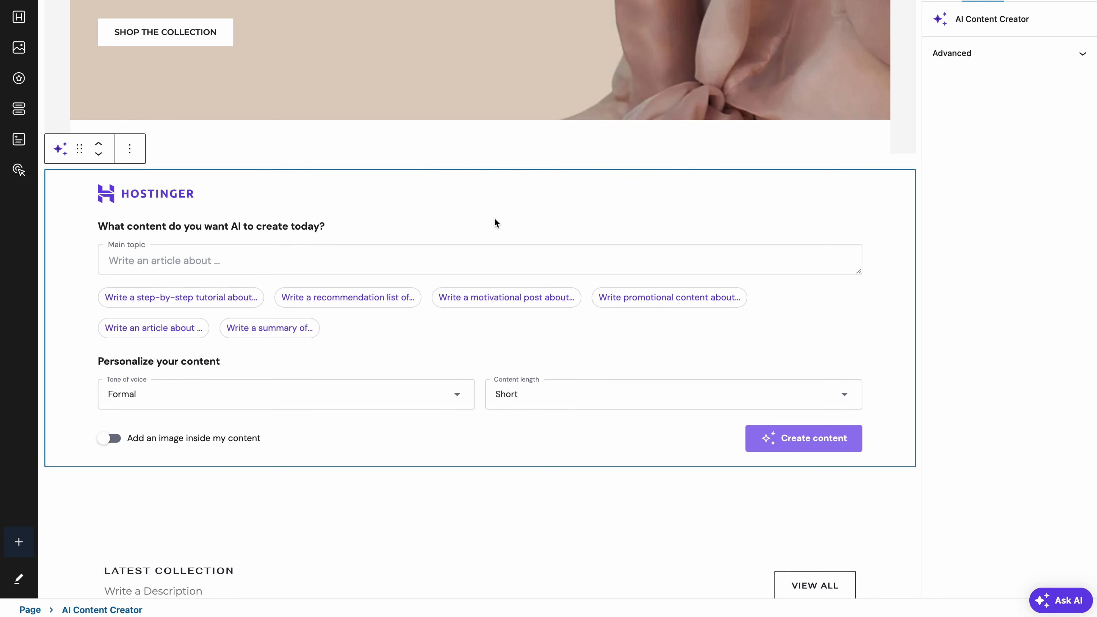
# - Generate short, Trustworthy content with an image about custom t-shirt designs in premium quality materials with custom sizing, and save the Home page
pyautogui.click(409, 257)
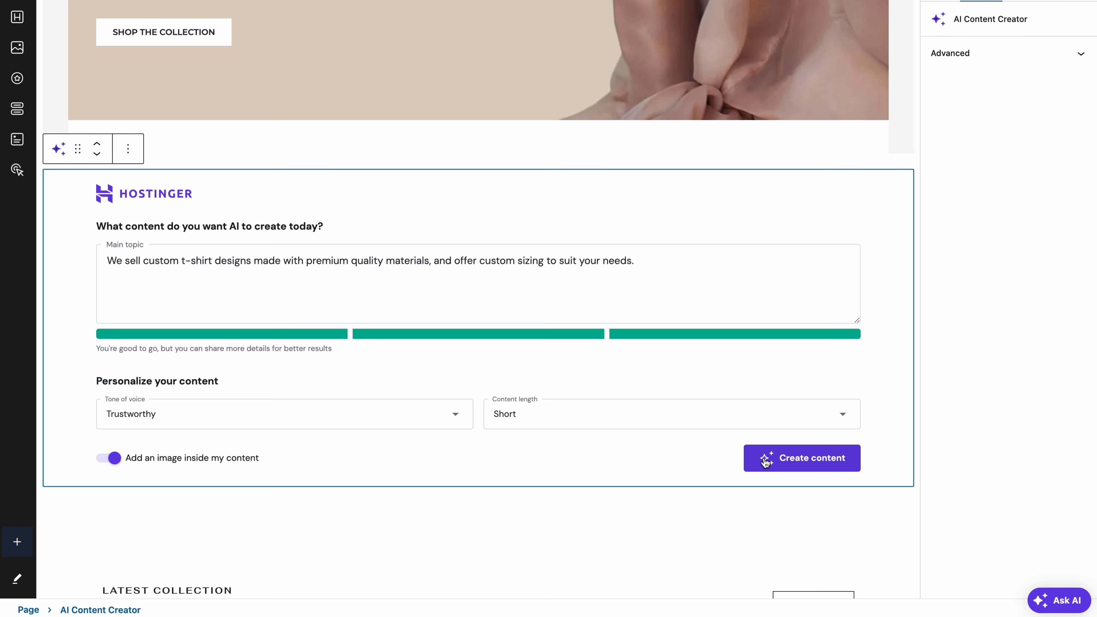
pyautogui.click(766, 461)
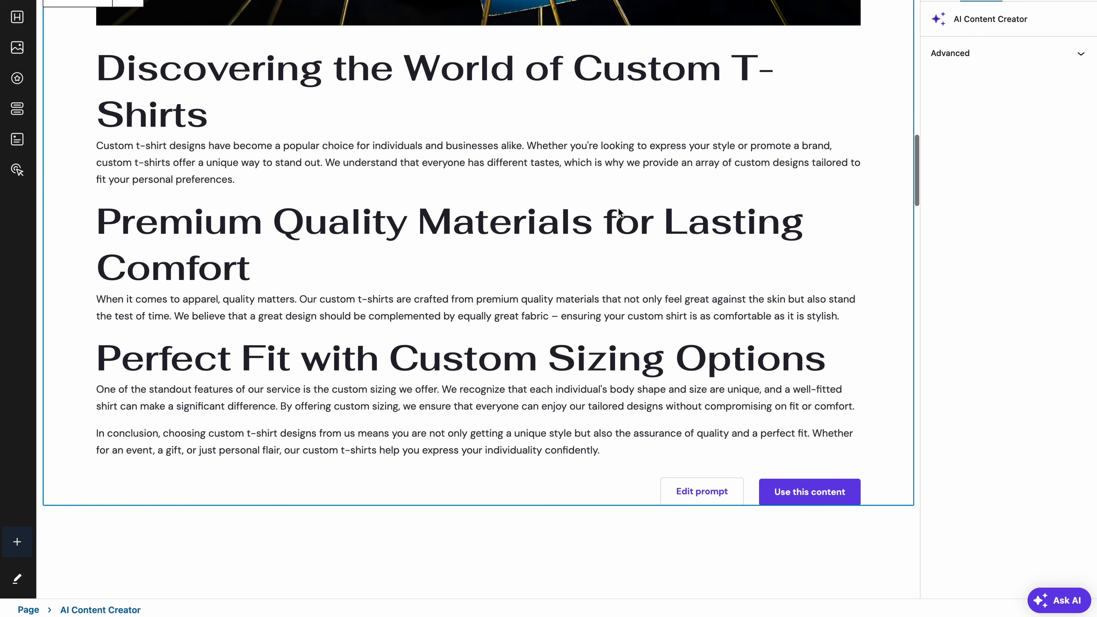
pyautogui.scroll(-1, 618, 207)
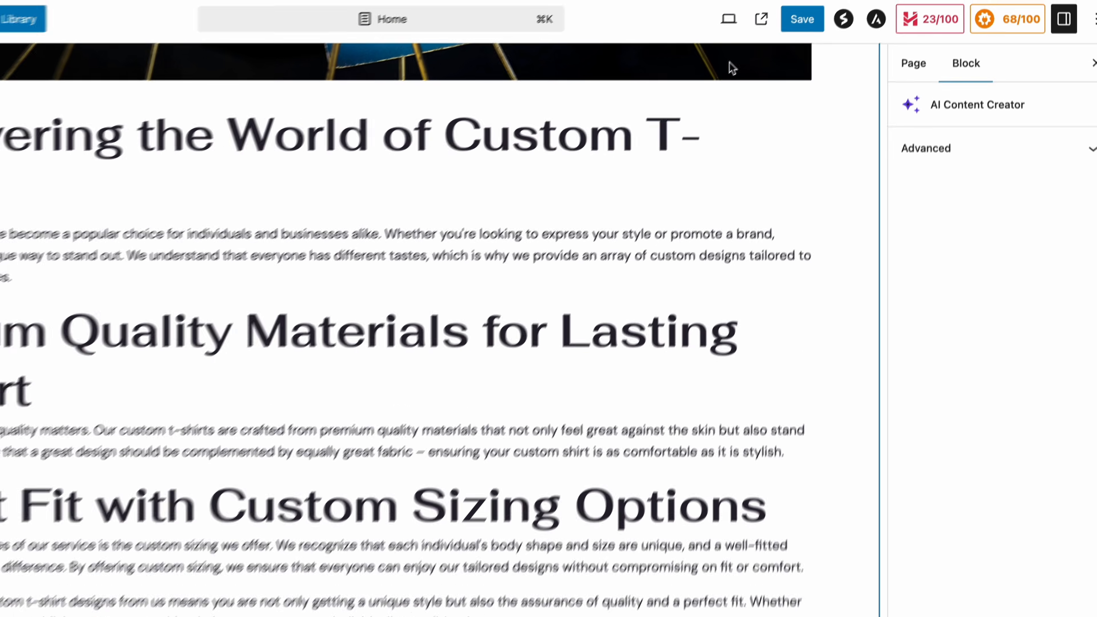
pyautogui.click(800, 27)
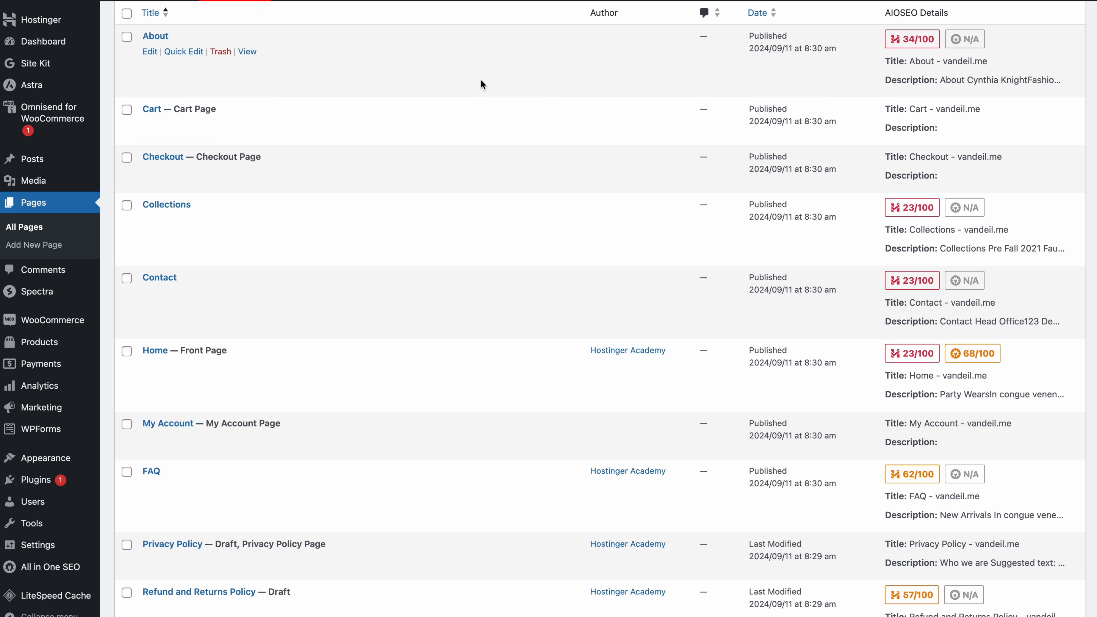
# - Open the list of all products in the store
pyautogui.moveTo(57, 344)
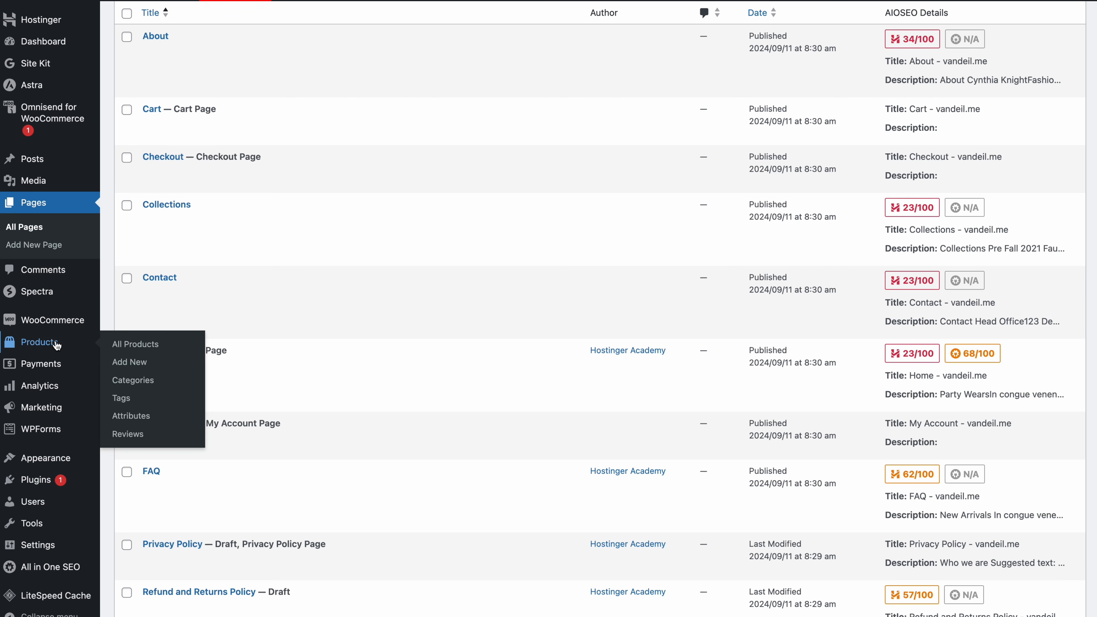
pyautogui.click(56, 345)
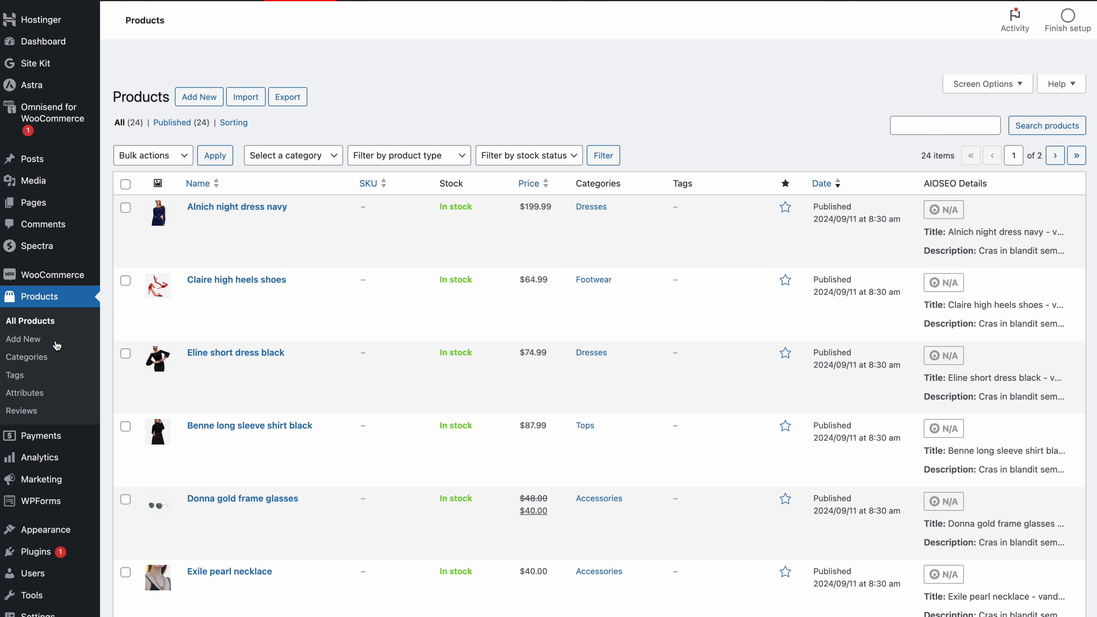
# - Open Hostinger's AI Content Creator and set the content type to Pages, the tone of voice to Trustworthy and the length to Short
pyautogui.moveTo(47, 26)
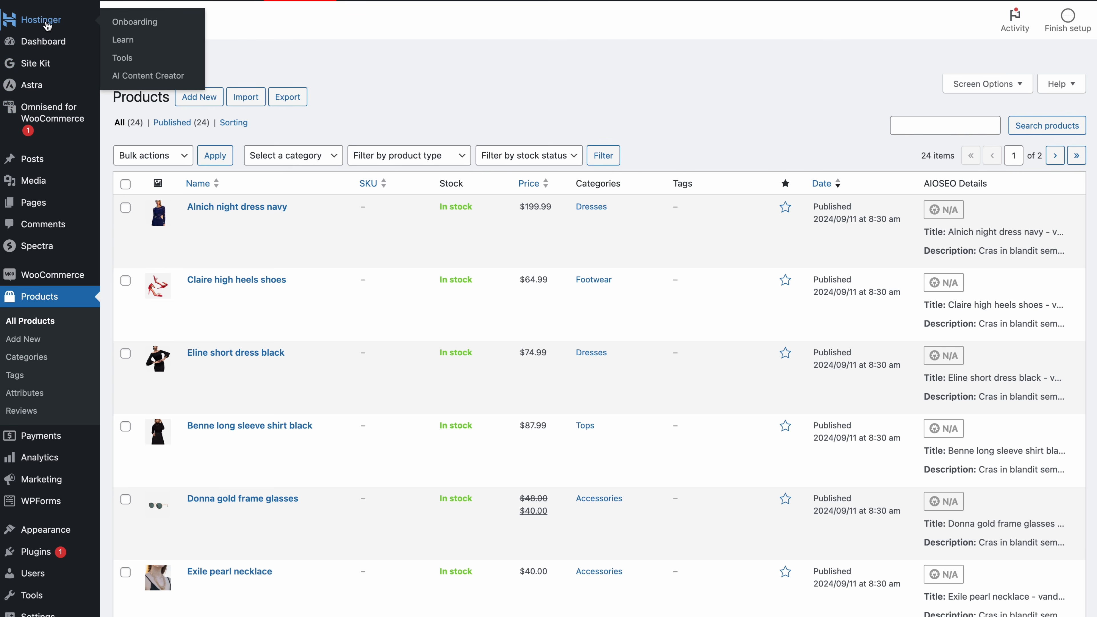
pyautogui.click(142, 76)
pyautogui.click(449, 199)
pyautogui.click(445, 258)
pyautogui.click(581, 208)
pyautogui.click(562, 229)
pyautogui.click(581, 298)
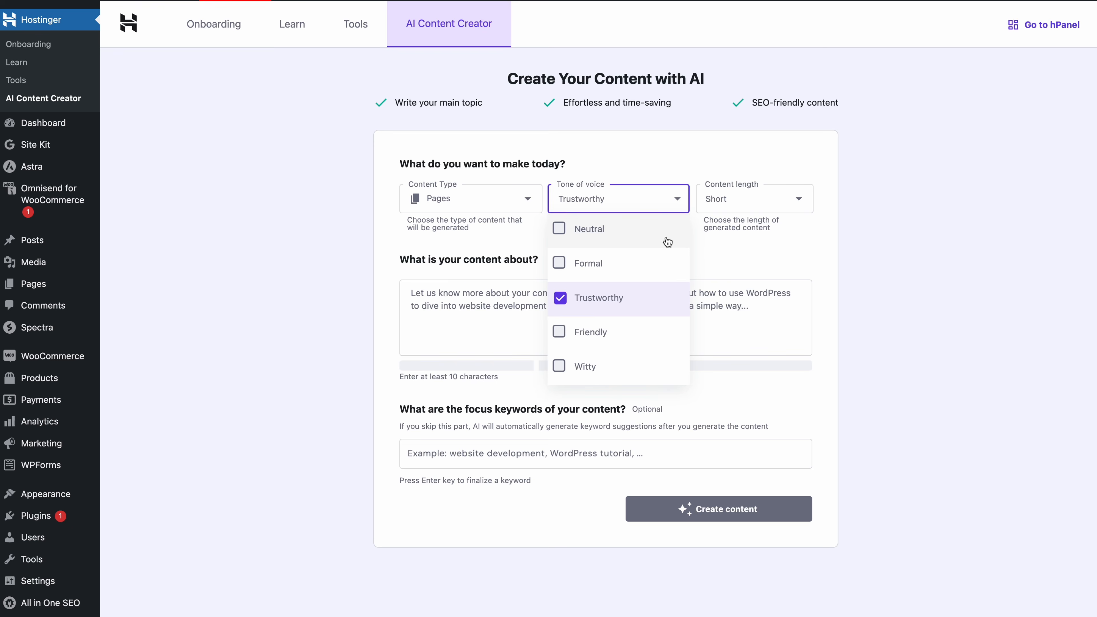
pyautogui.click(738, 207)
pyautogui.click(738, 207)
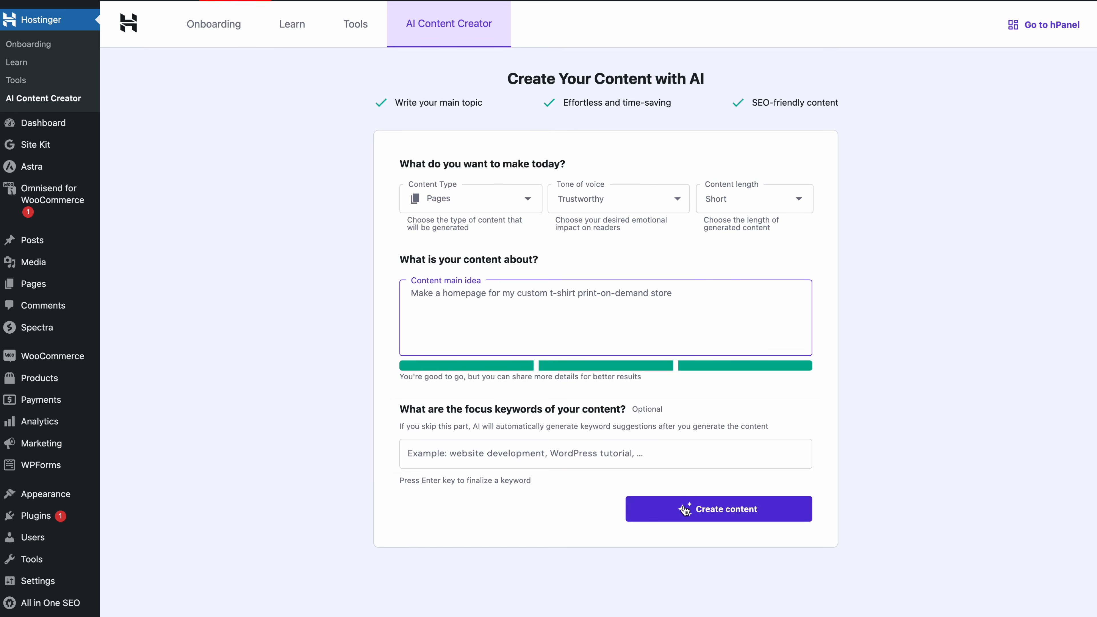
# - Generate content from the idea "Make a homepage for my custom t-shirt print-on-demand store", and open it as a draft page for publishing
pyautogui.click(685, 509)
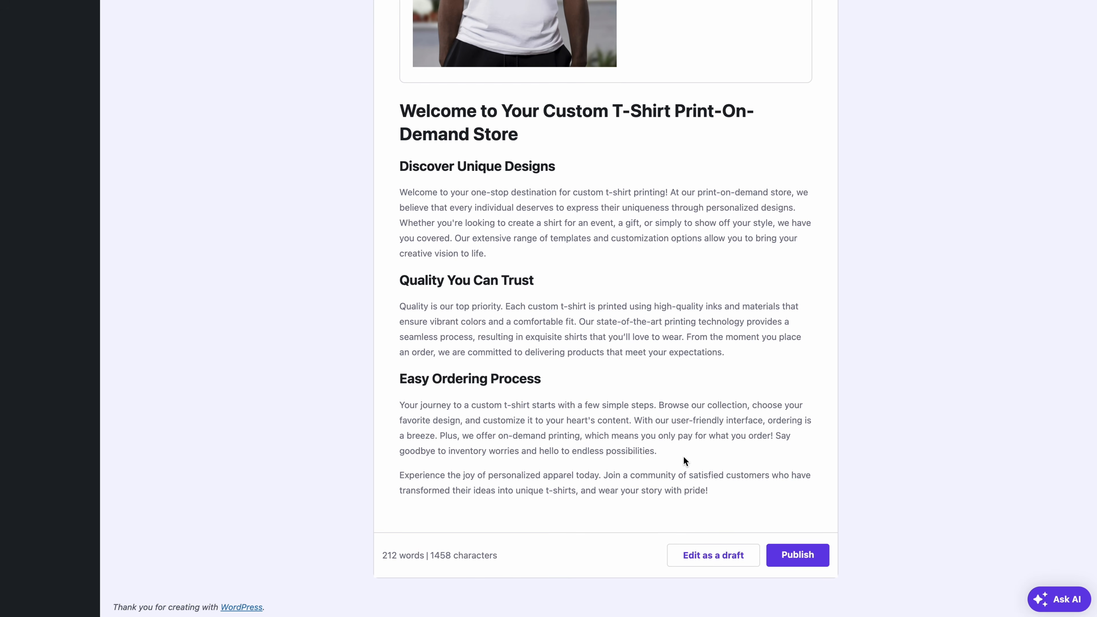
pyautogui.click(711, 564)
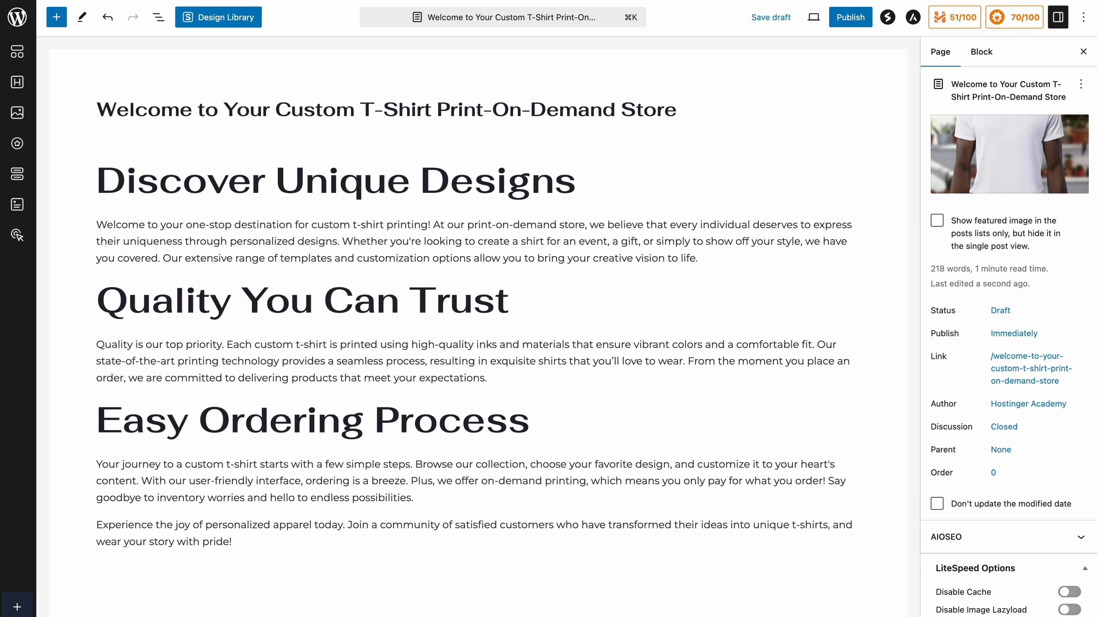
pyautogui.click(850, 17)
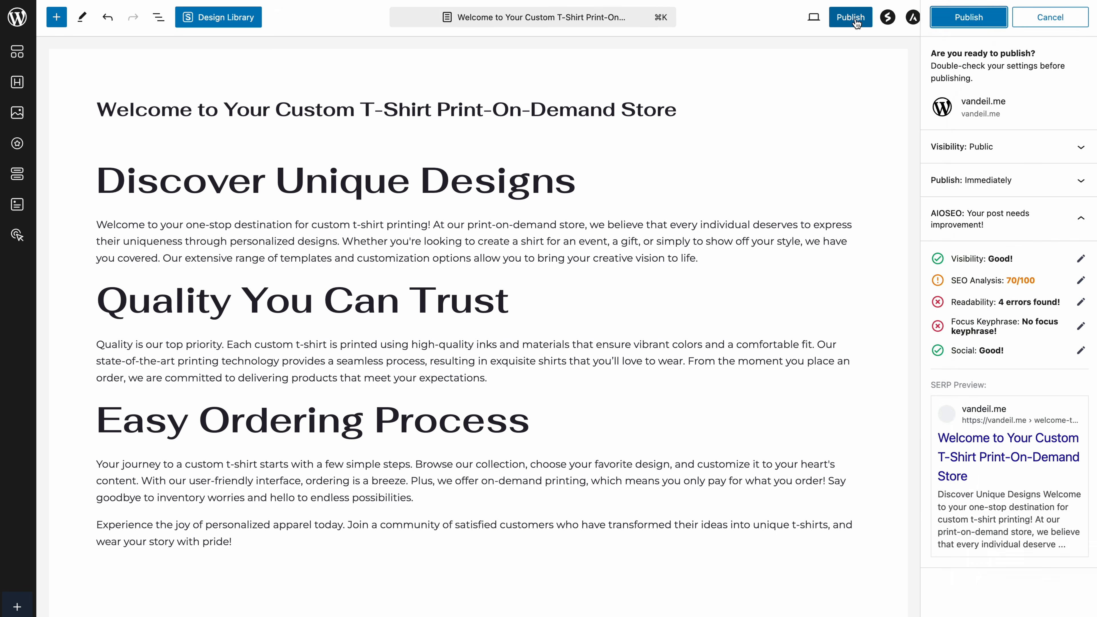